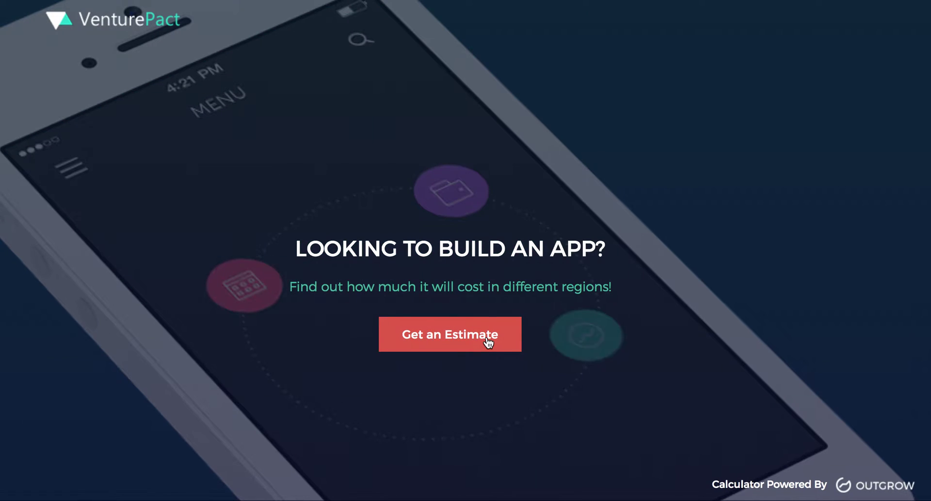
Answer the estimate questions with Android as the platform and the stock/template UI design
left_click(486, 345)
left_click(390, 242)
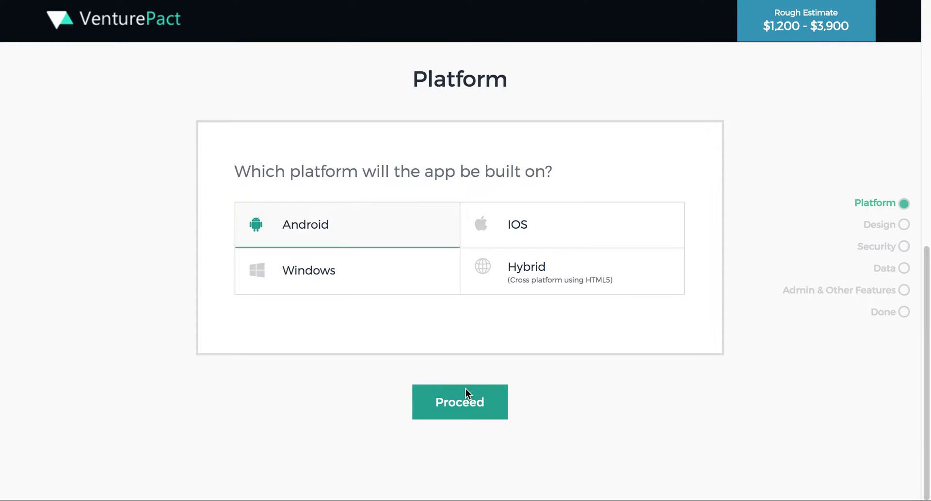
left_click(465, 389)
left_click(416, 223)
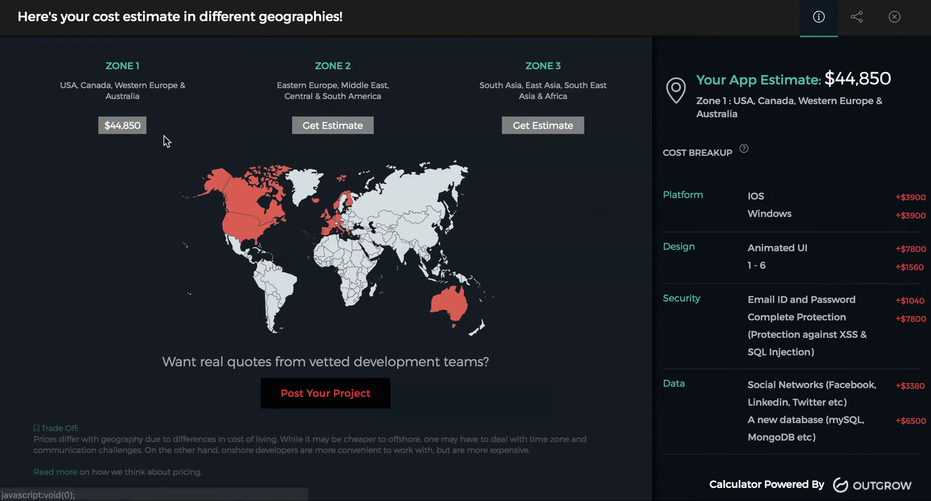
Compare the Zone 2 and Zone 3 cost estimates, including $13,800, then close the results
left_click(331, 131)
left_click(564, 127)
scroll(900, 354, "down", 2)
scroll(871, 342, "up", 2)
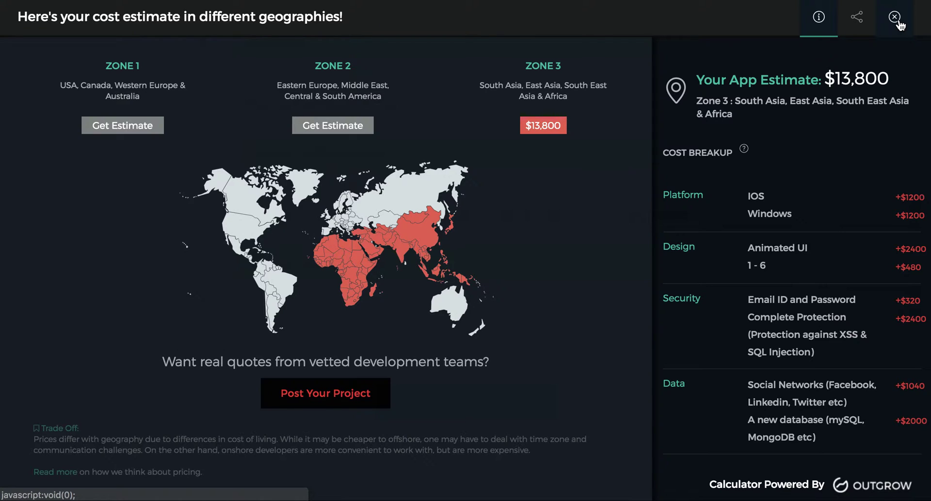
left_click(896, 20)
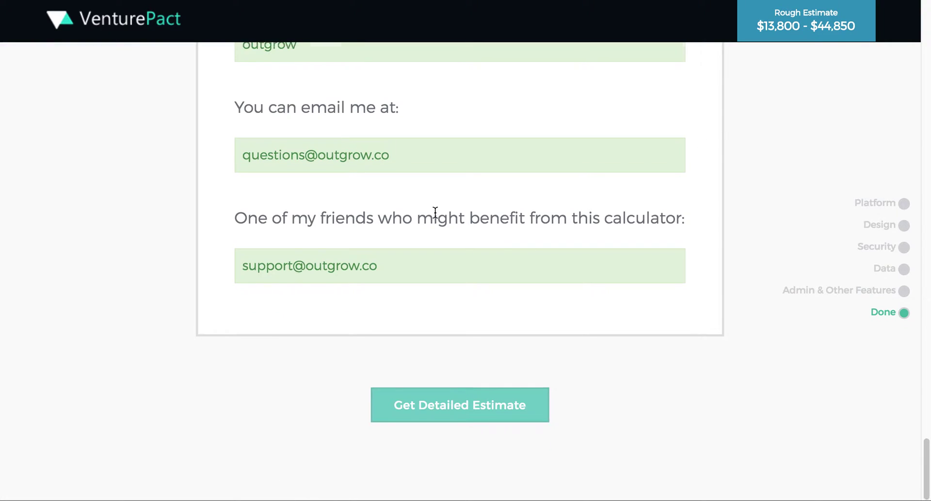
scroll(432, 242, "up", 3)
scroll(415, 371, "up", 10)
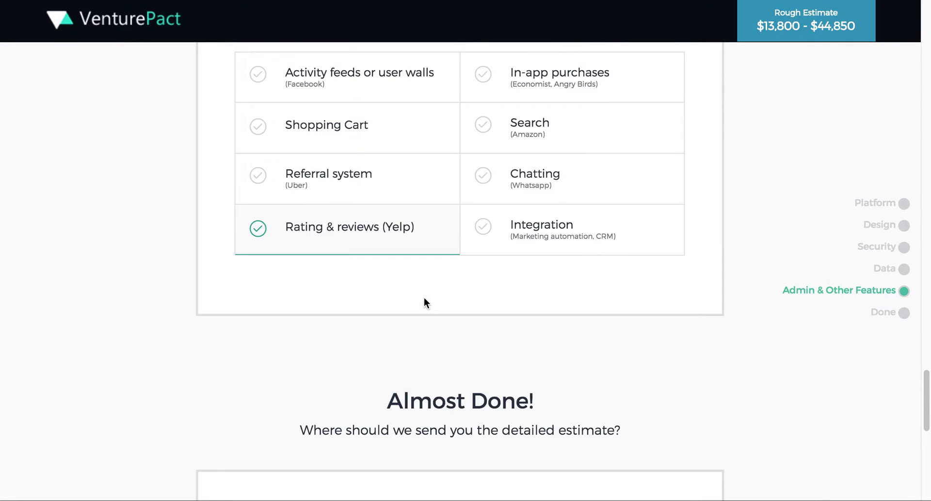
scroll(428, 304, "up", 1)
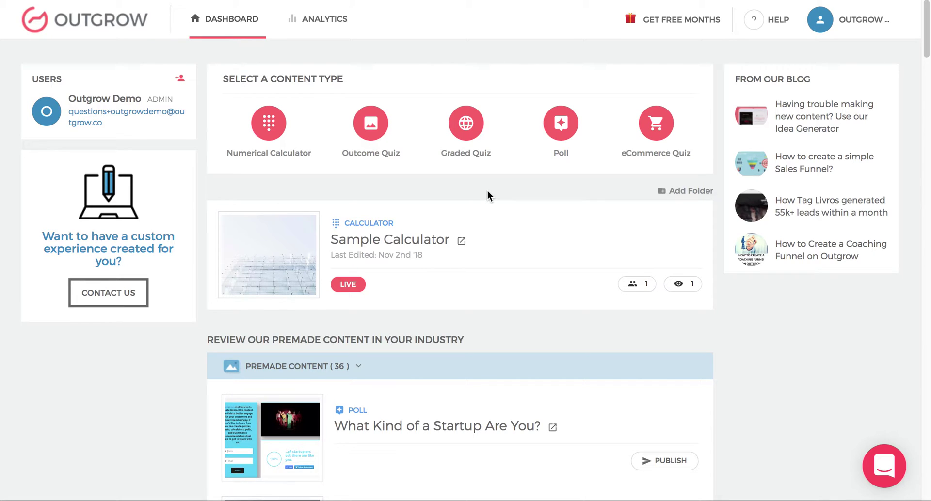
mouse_move(260, 140)
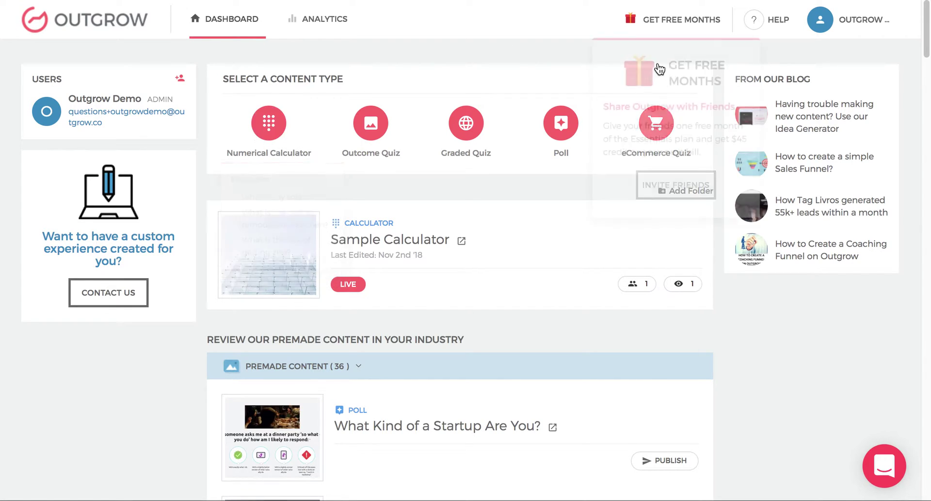
mouse_move(664, 143)
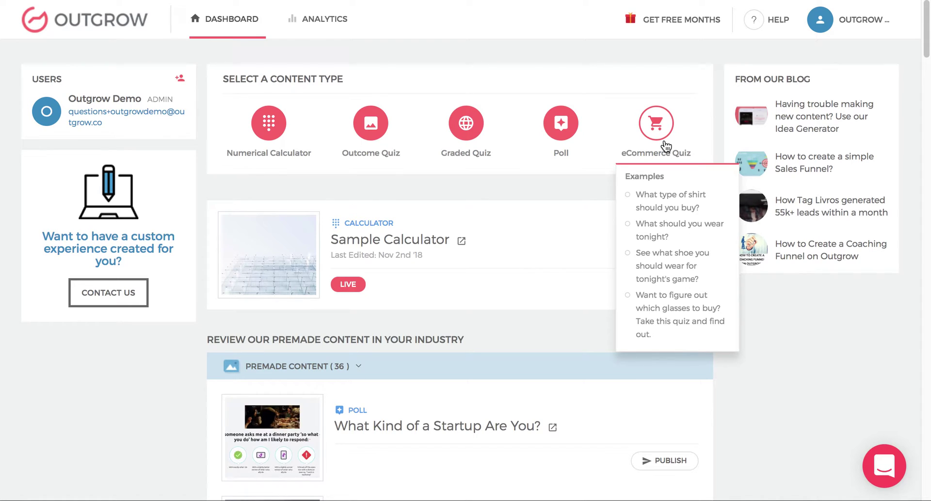
mouse_move(370, 151)
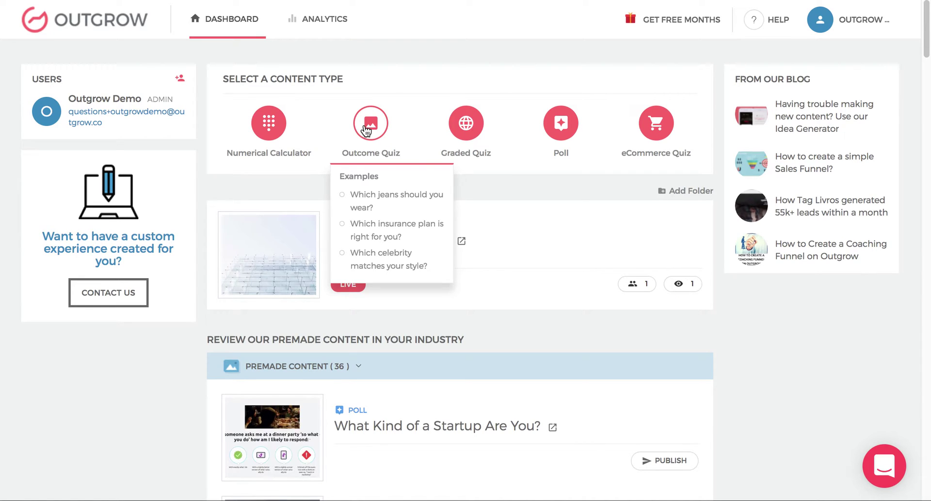
mouse_move(277, 124)
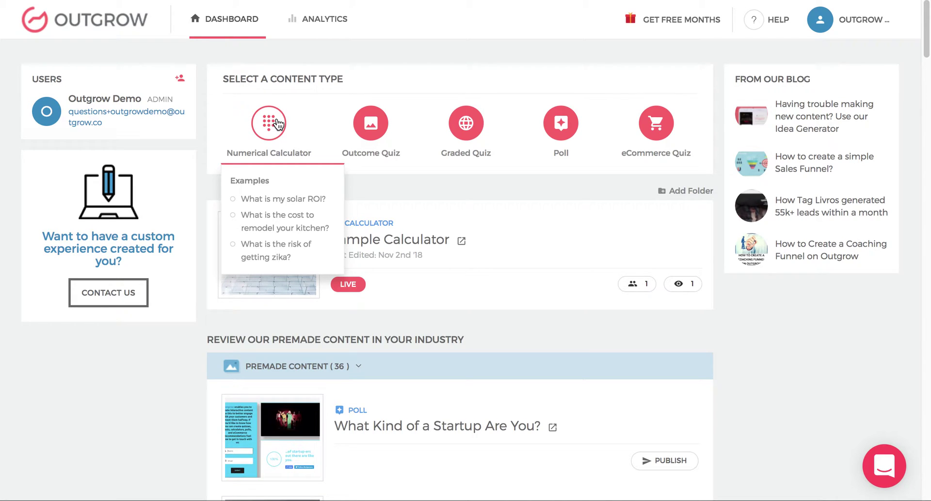
mouse_move(659, 139)
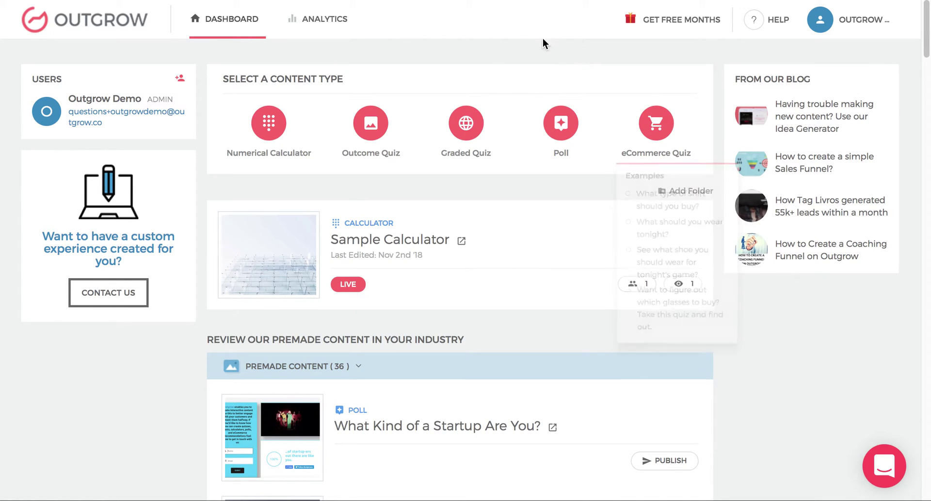
mouse_move(480, 137)
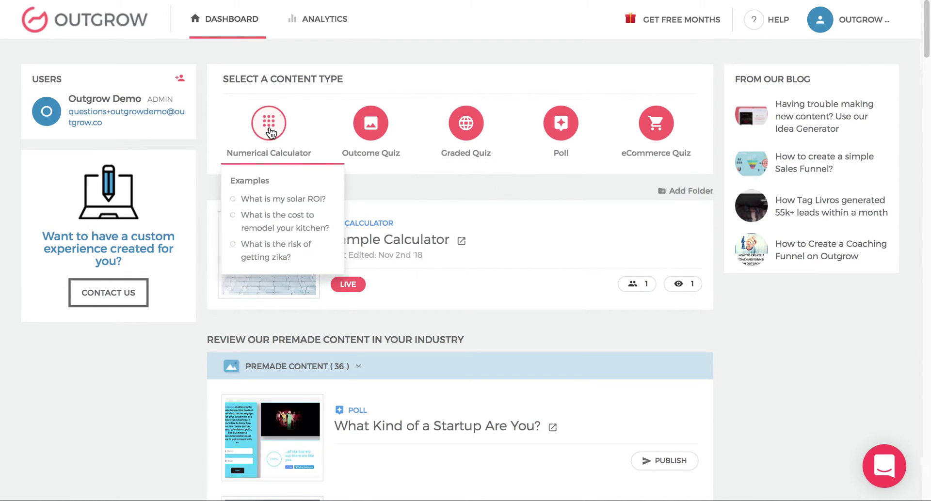
mouse_move(563, 144)
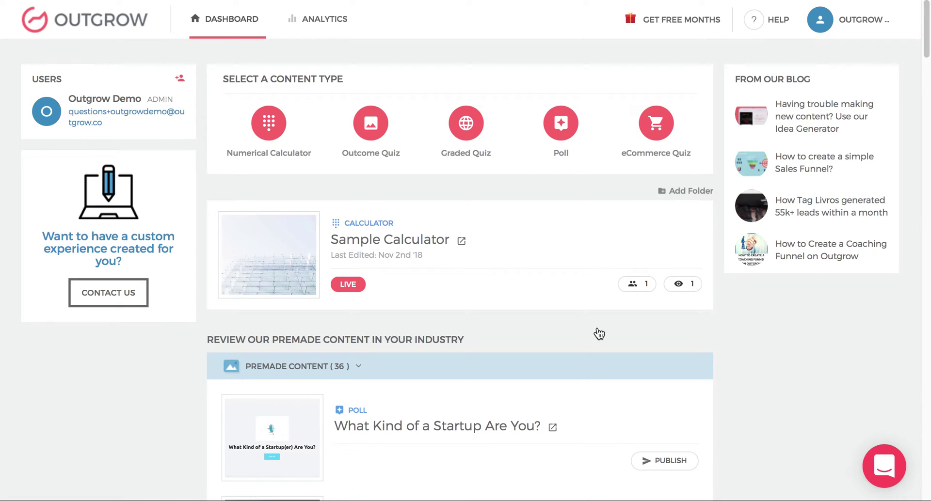
Scroll through the dashboard's content types to find the Numerical Calculator option
scroll(534, 349, "down", 1)
scroll(518, 356, "down", 2)
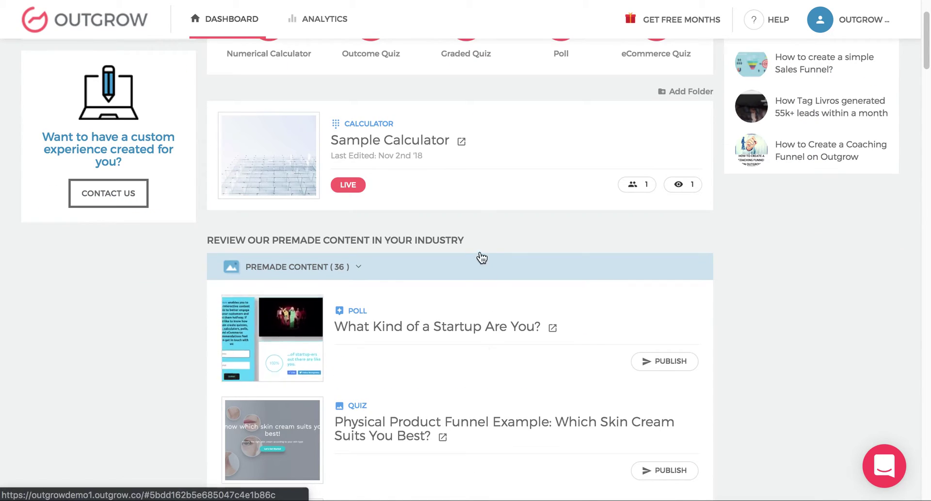
scroll(490, 359, "down", 8)
scroll(509, 196, "down", 10)
scroll(511, 197, "up", 20)
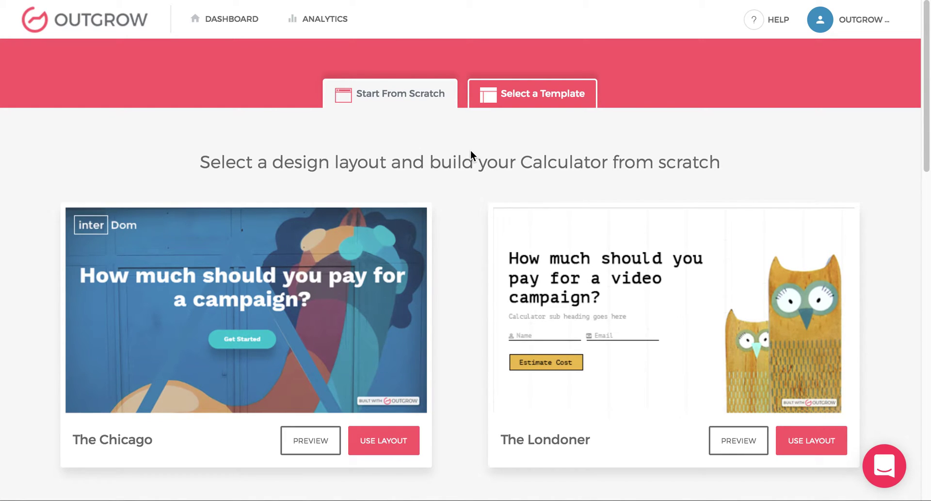
Preview The Chicago and The Londoner layouts, then switch to the Select a Template library
scroll(447, 196, "down", 1)
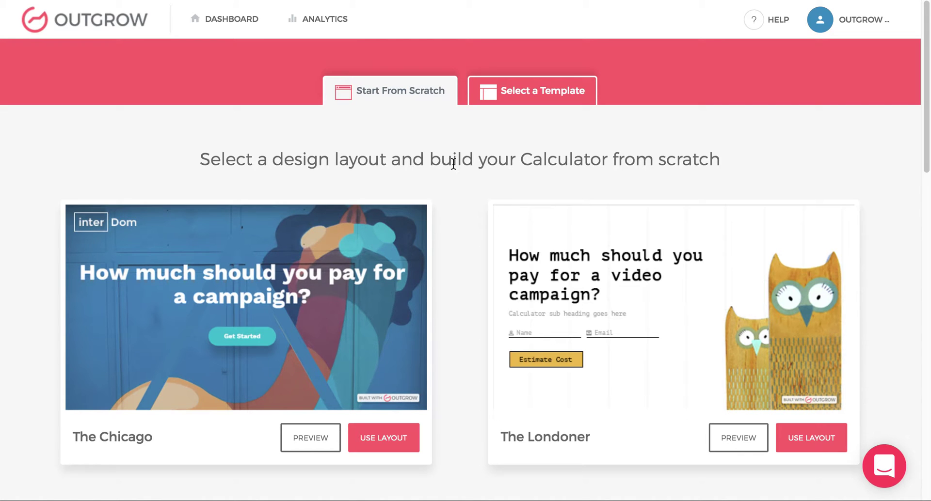
scroll(478, 199, "down", 1)
mouse_move(405, 279)
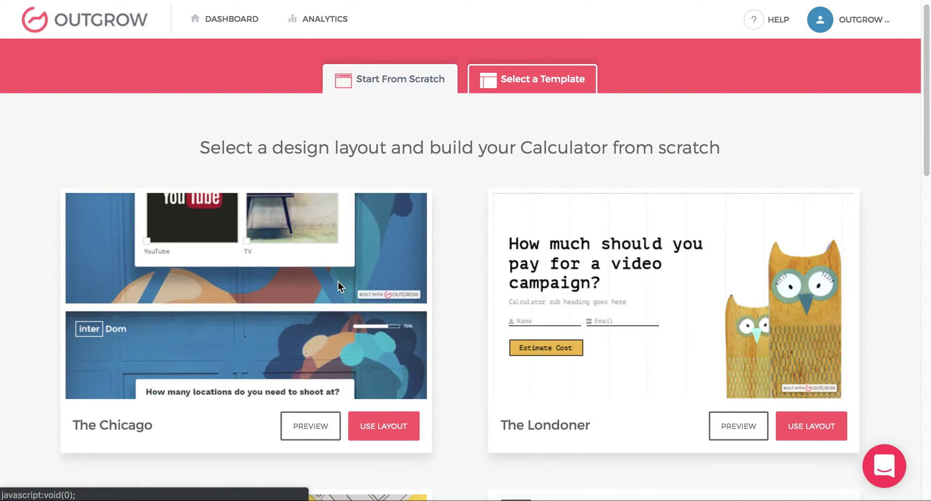
mouse_move(564, 260)
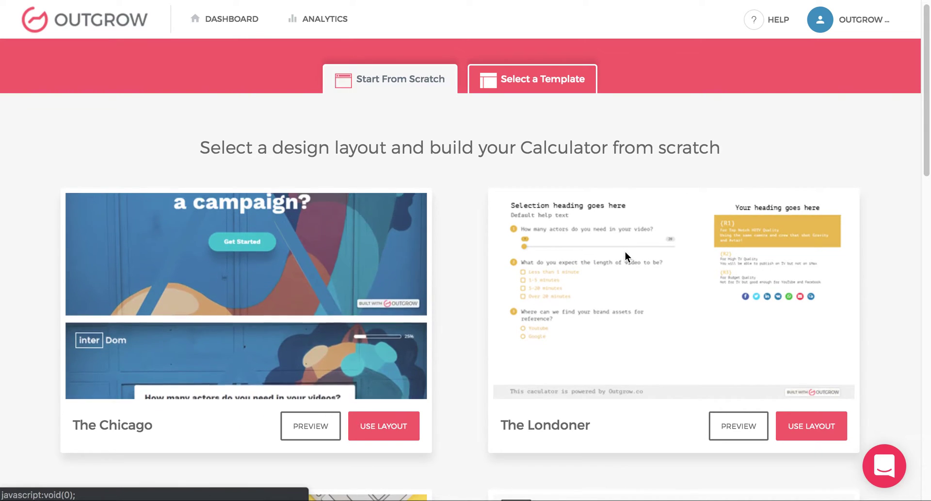
scroll(445, 238, "down", 7)
mouse_move(604, 241)
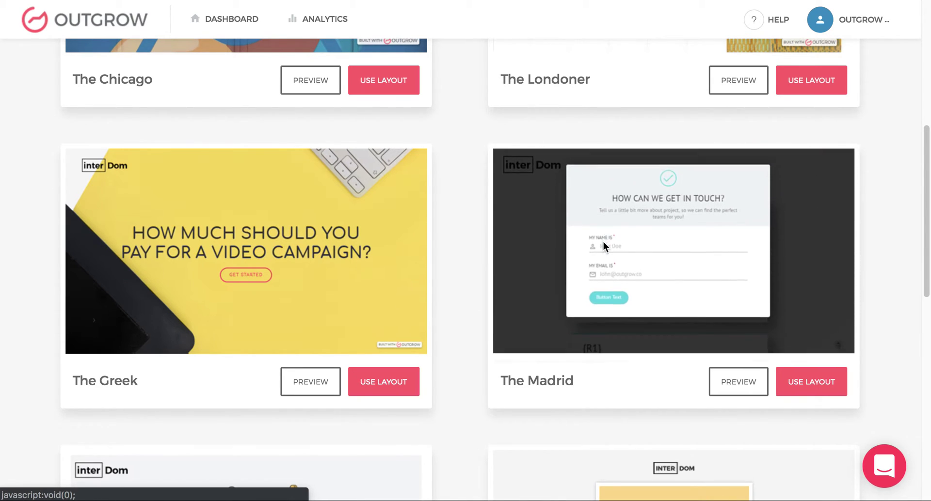
scroll(455, 198, "up", 8)
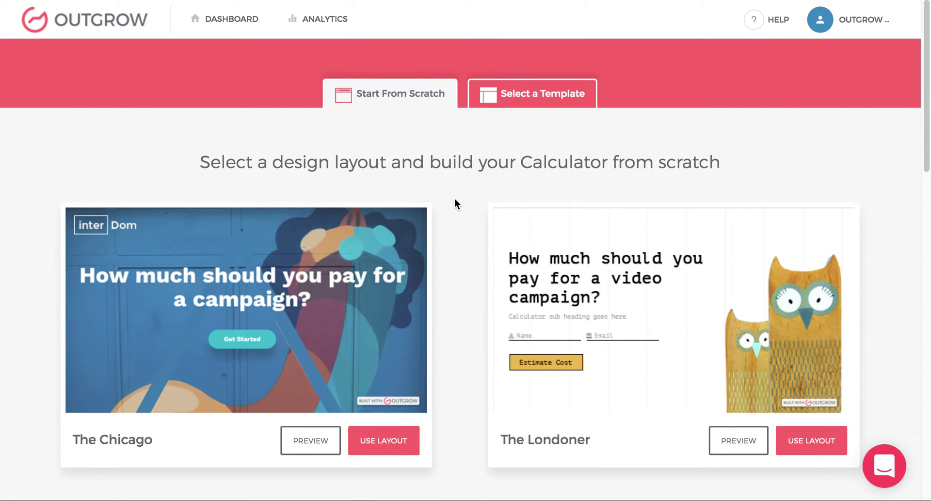
left_click(523, 100)
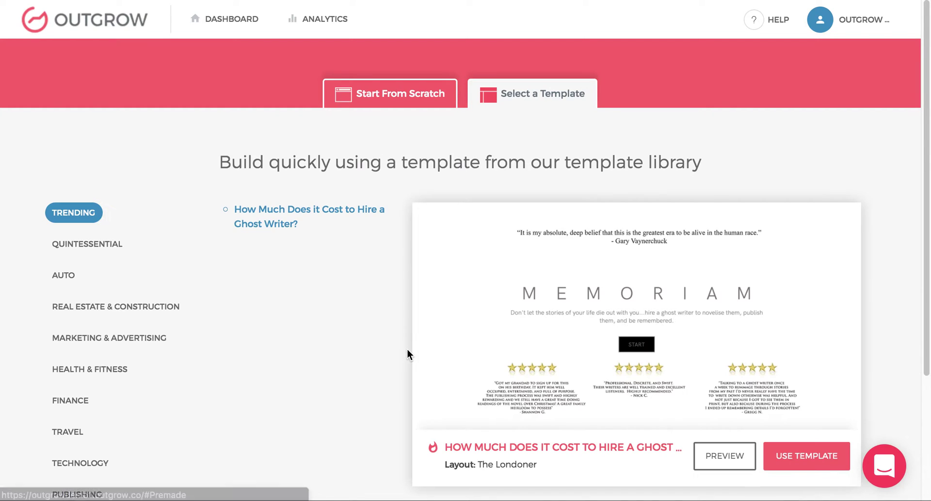
Show ALL templates, preview the Uber leisure driving template, and open the calculator in the builder
scroll(58, 378, "down", 4)
left_click(60, 423)
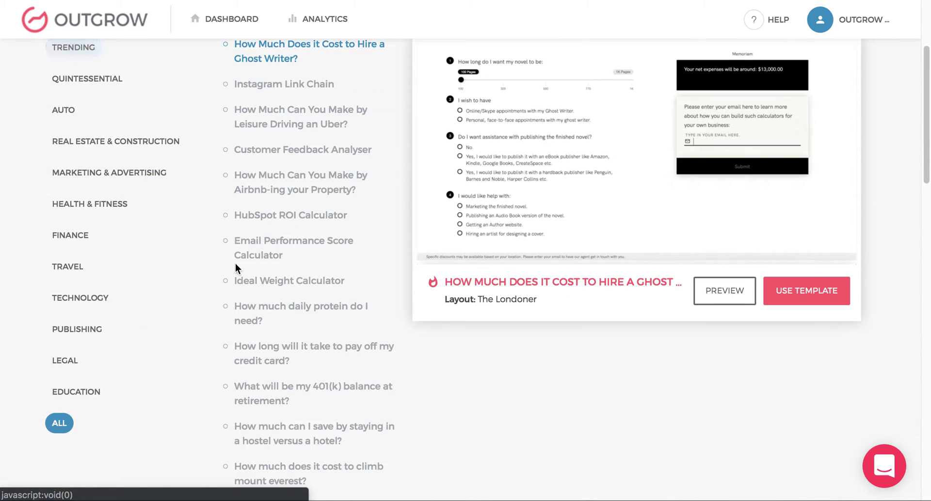
scroll(235, 263, "up", 4)
scroll(306, 303, "down", 8)
scroll(305, 303, "up", 8)
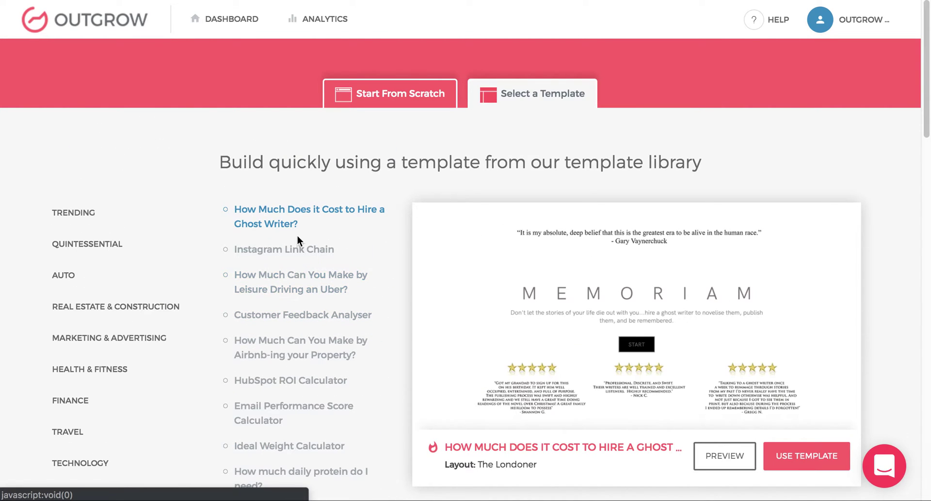
left_click(314, 295)
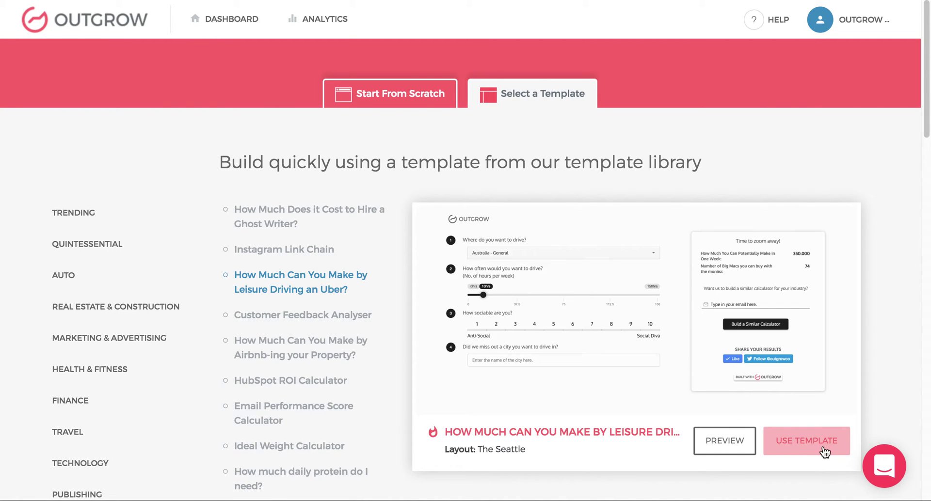
left_click(824, 452)
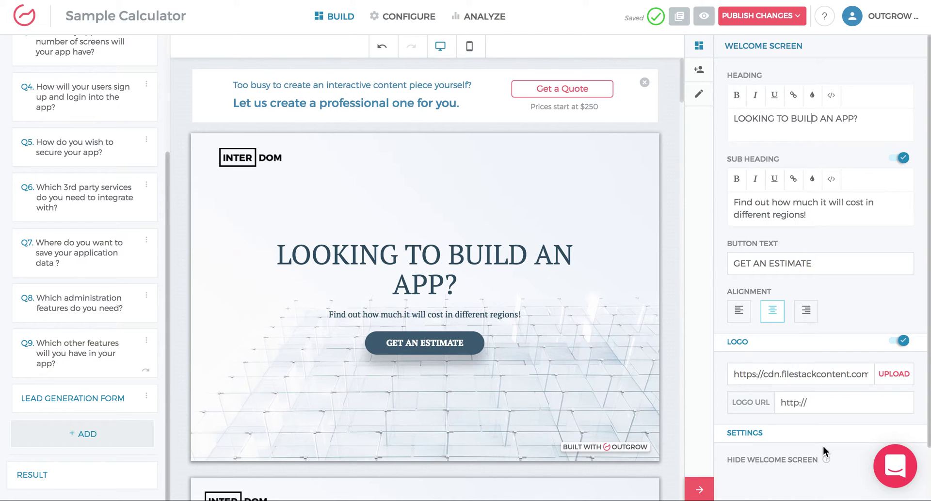
Close the Get a Quote banner and look over the nine-question list
scroll(114, 317, "up", 5)
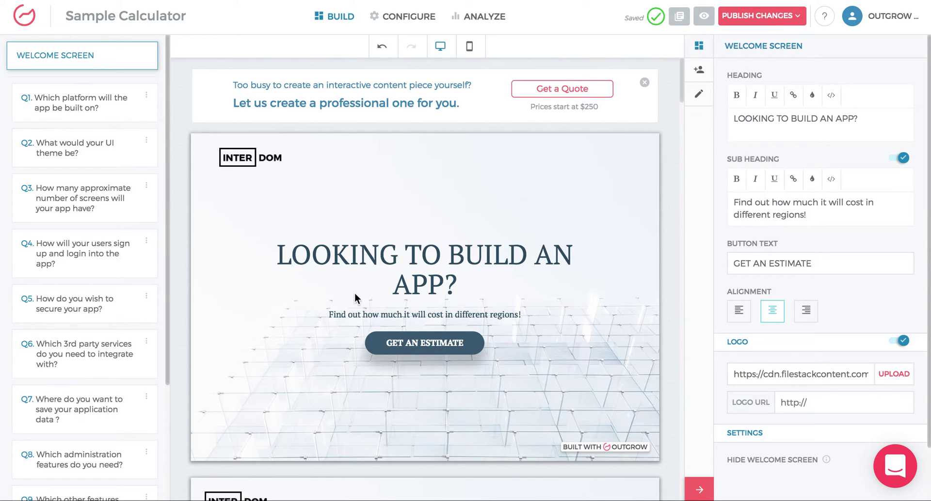
left_click(644, 83)
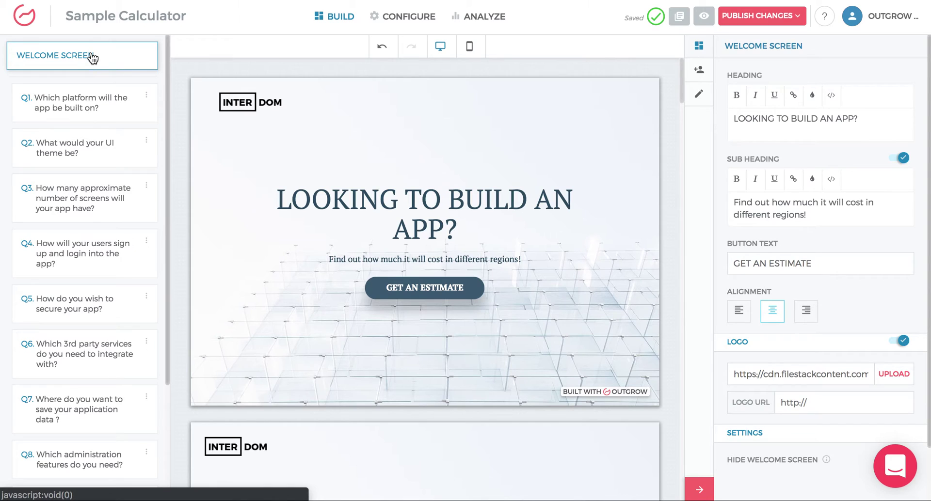
scroll(94, 293, "down", 5)
scroll(95, 195, "up", 5)
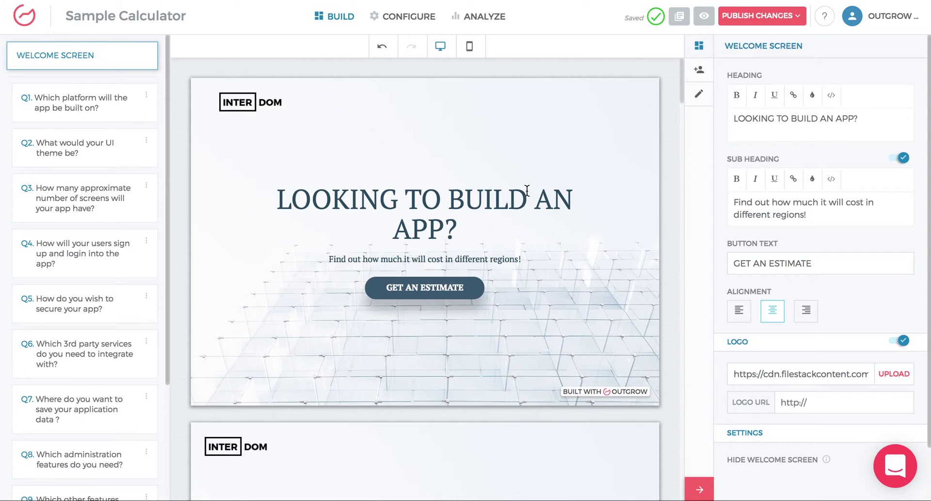
Check the mobile preview, then change the heading to 'LOOKING TO BUILD A Mobile APP?'
left_click(470, 47)
left_click(440, 47)
key("BackSpace")
type("Mobilee")
key("BackSpace")
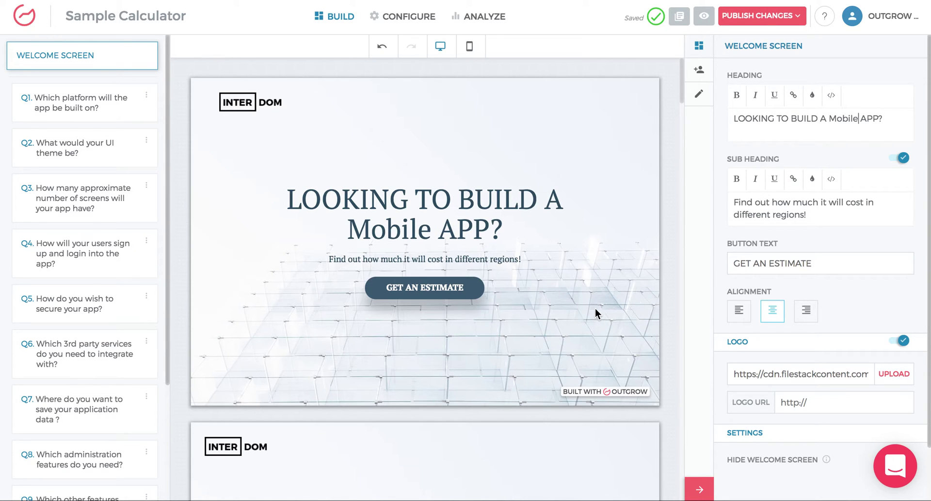
scroll(104, 296, "down", 1)
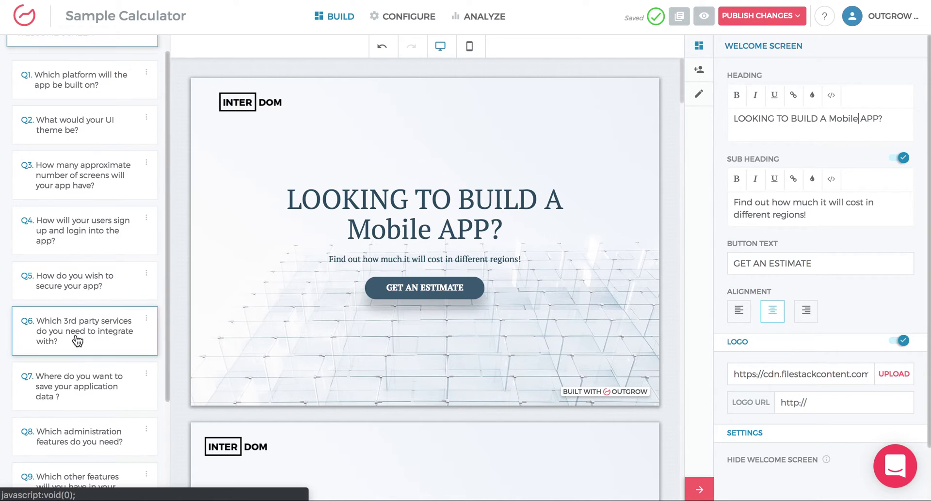
Keep Q4 as Multi Select and review its four sign-up options valued 400, 100, 3 and 4
left_click(72, 229)
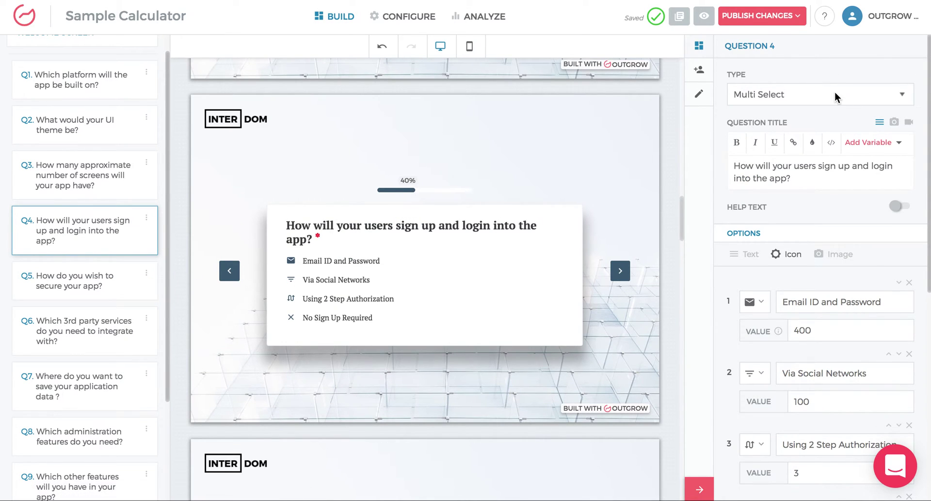
left_click(834, 94)
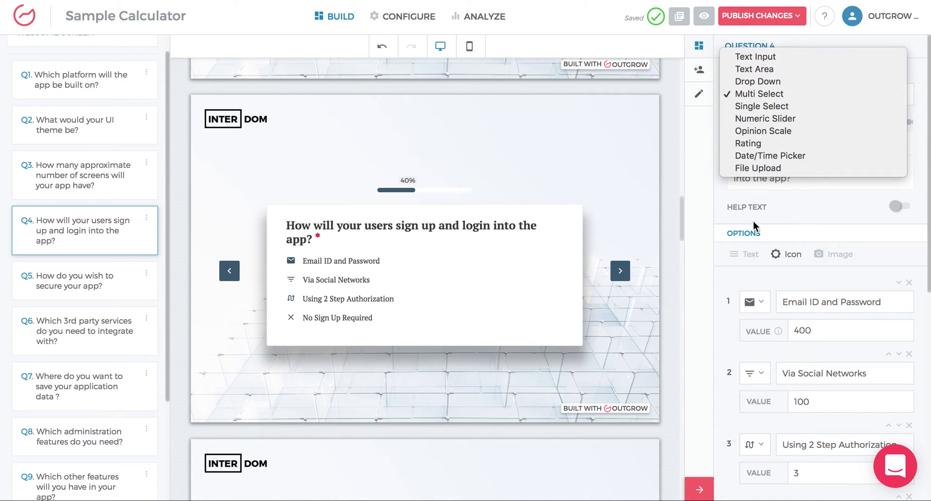
left_click(746, 203)
scroll(848, 291, "down", 1)
scroll(836, 283, "down", 2)
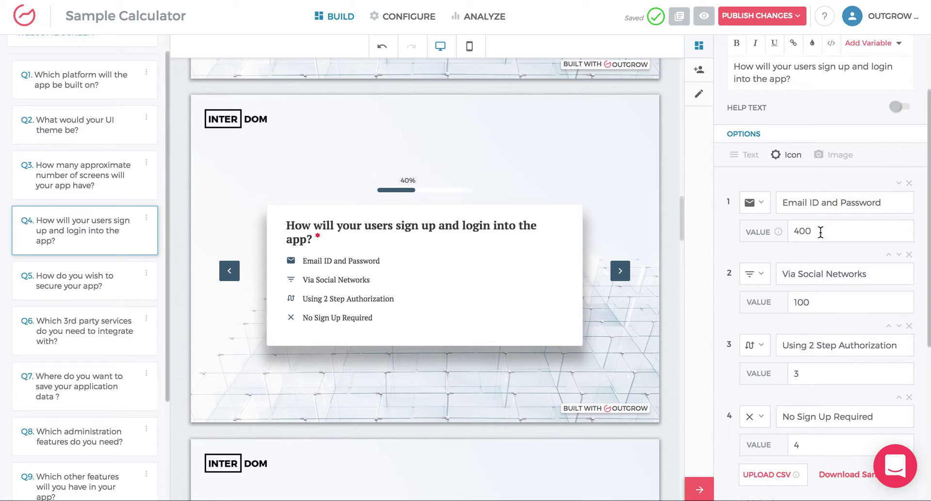
Reapply Result 1's Q1+Q2+…+Q9 sum formula in Formula Builder, then open the support chat
left_click(61, 476)
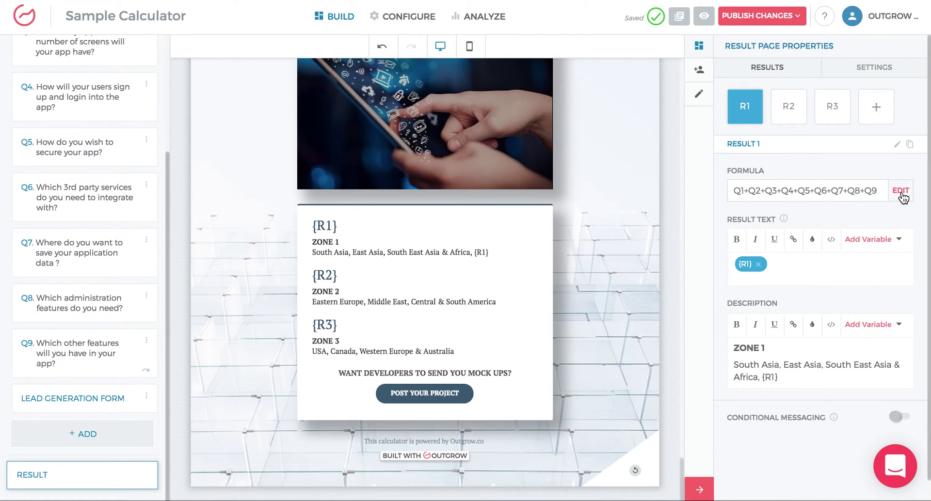
left_click(902, 194)
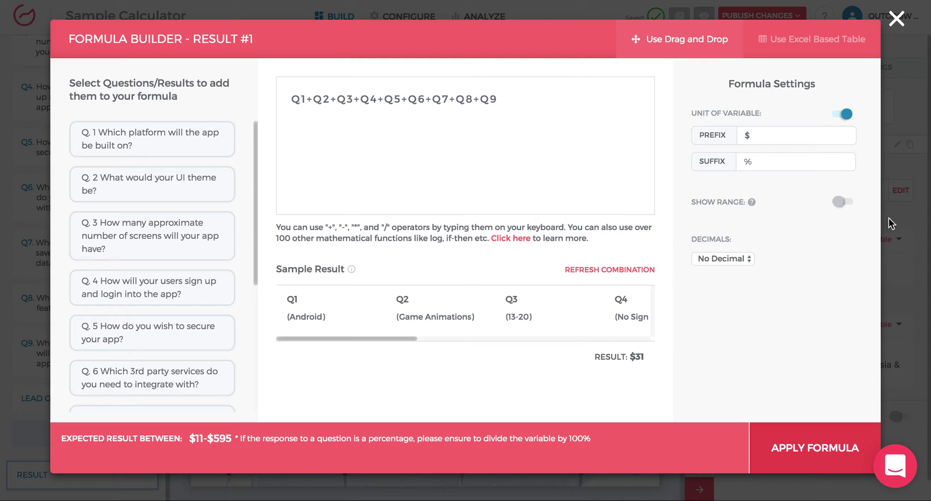
left_click(831, 445)
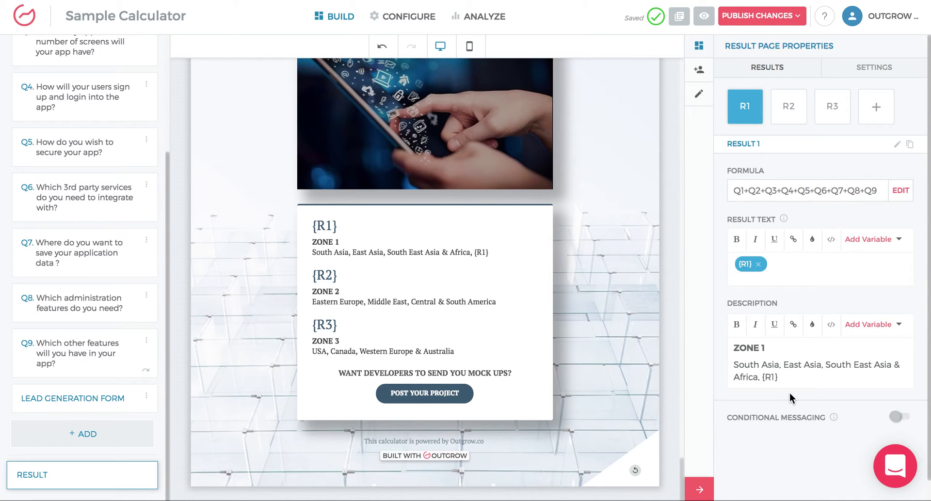
left_click(903, 482)
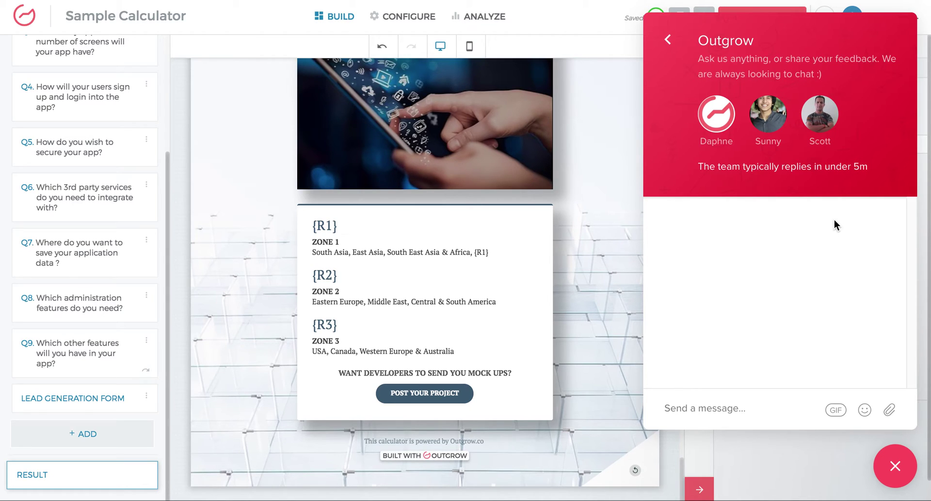
left_click(895, 466)
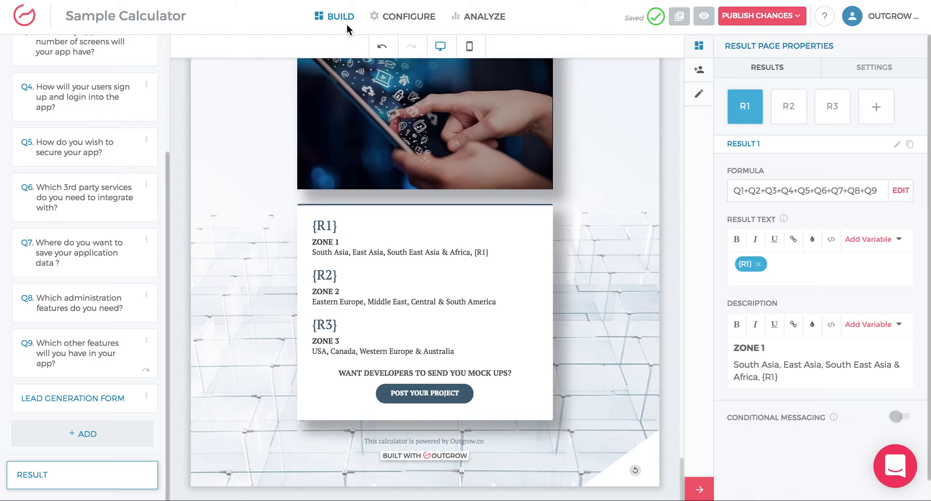
left_click(899, 474)
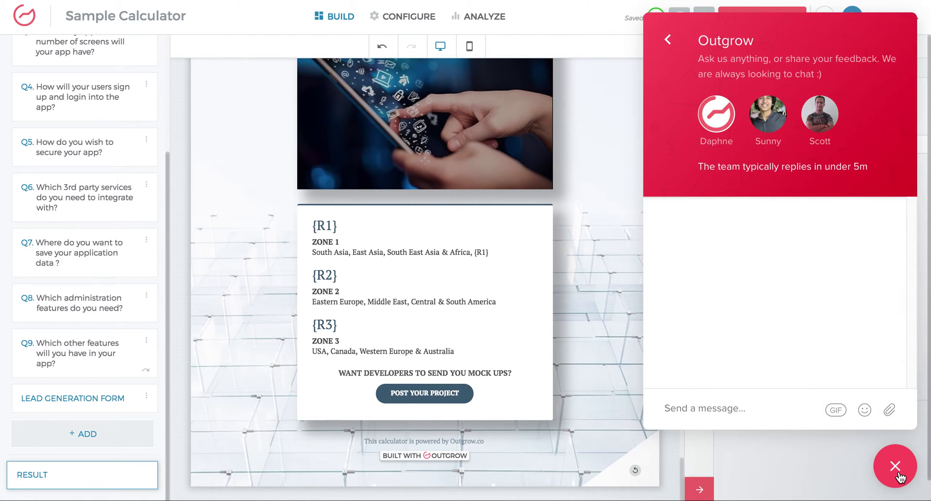
left_click(898, 474)
left_click(146, 341)
left_click(116, 355)
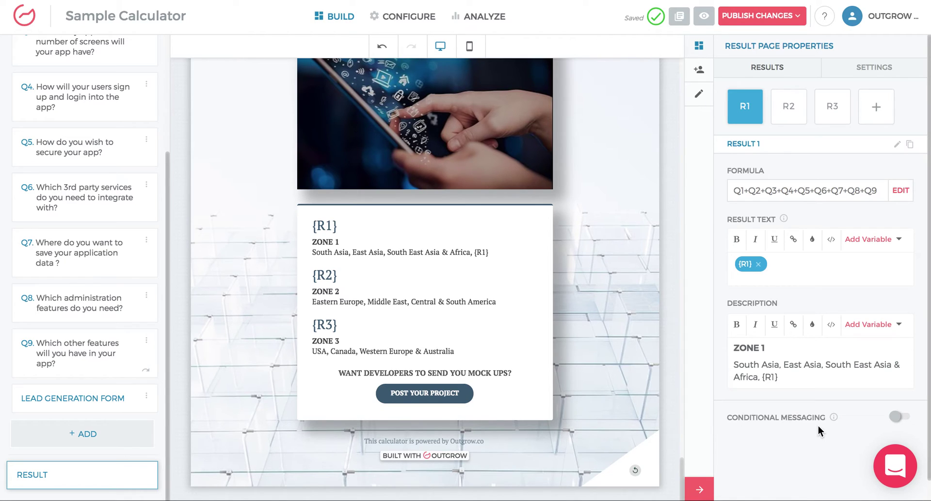
Enable Result 1's conditional messaging, view the lead form's name and email fields, then open Q9
left_click(893, 420)
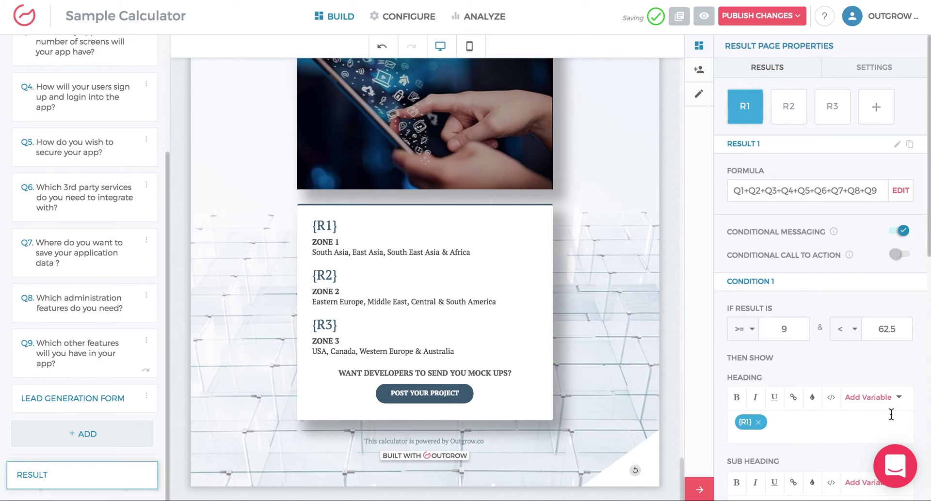
scroll(802, 339, "down", 5)
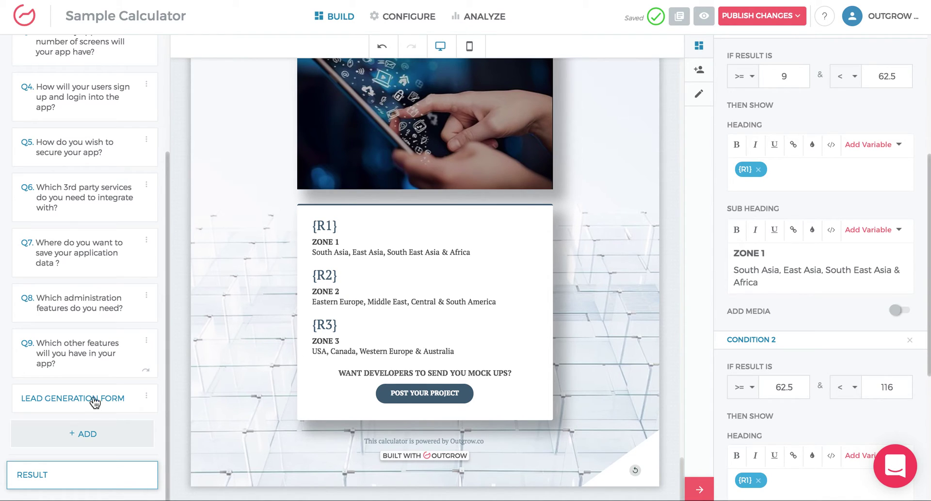
left_click(700, 72)
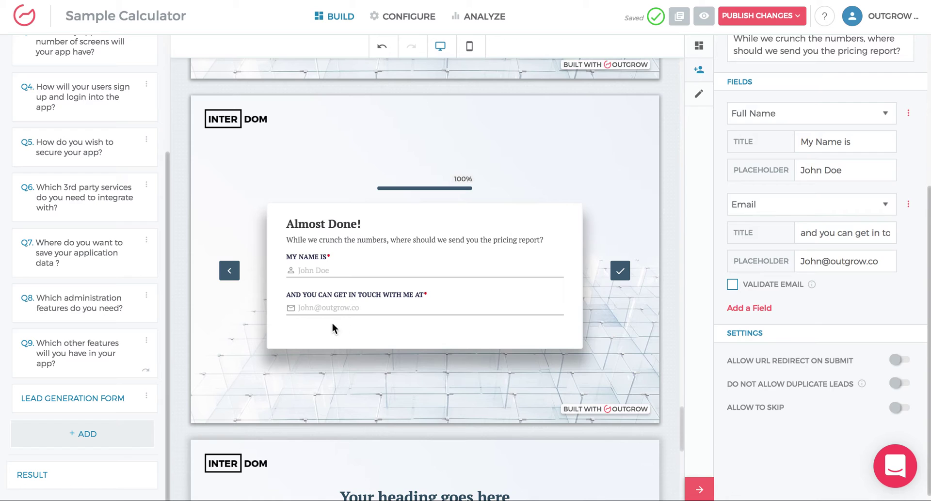
left_click(110, 370)
Confirm Q9's logic jump: Activity feeds to the Default Result Page, otherwise the Lead Generation Form
left_click(146, 341)
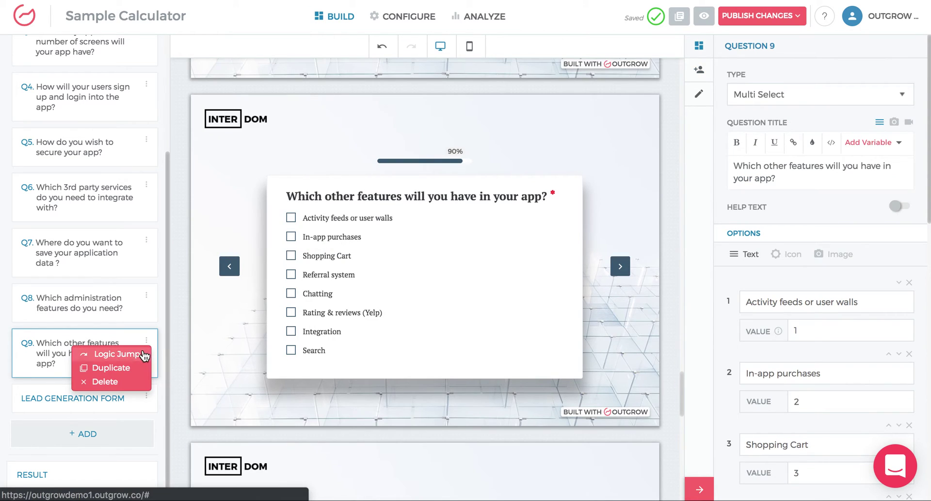
left_click(142, 354)
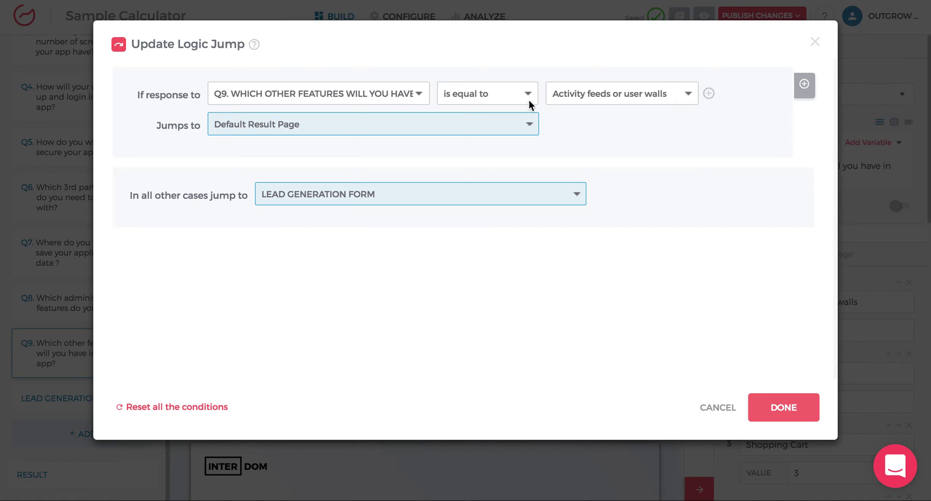
left_click(758, 408)
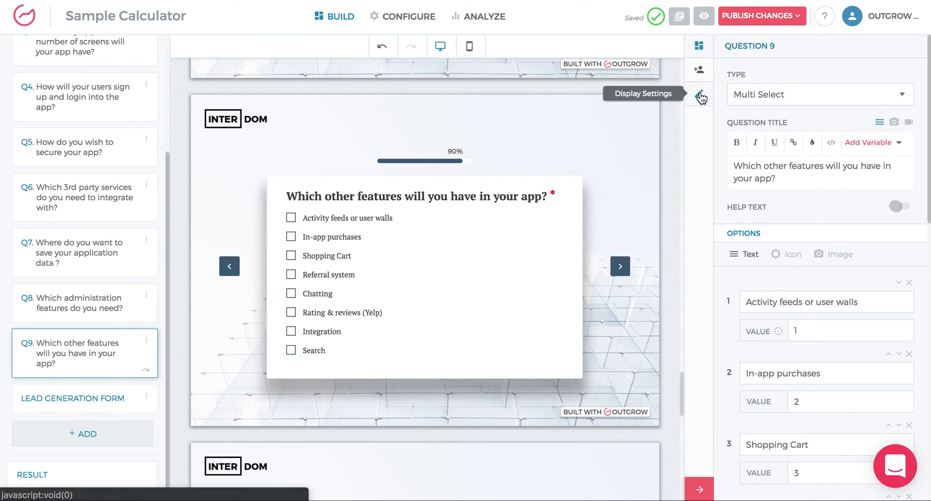
Open Display Settings to see the newt1-bg.jpg background, 46% tint, PT Serif font and progress bar
left_click(699, 95)
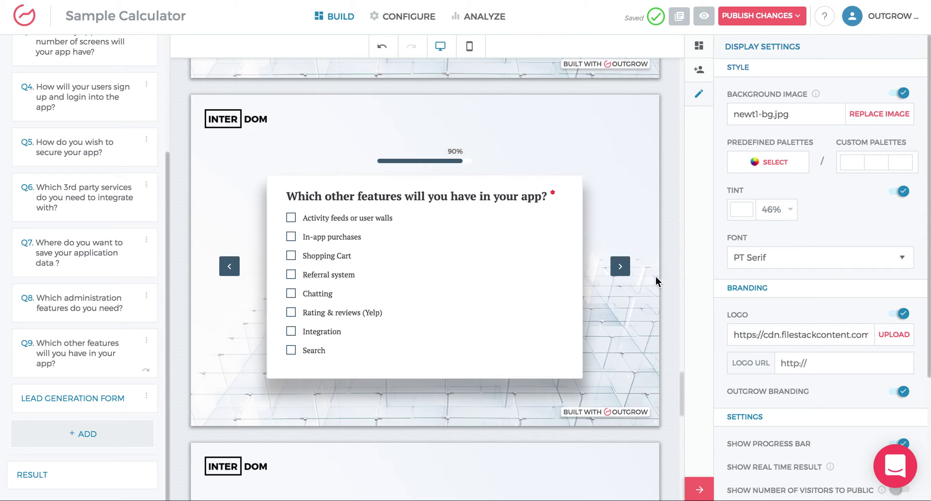
scroll(783, 294, "down", 4)
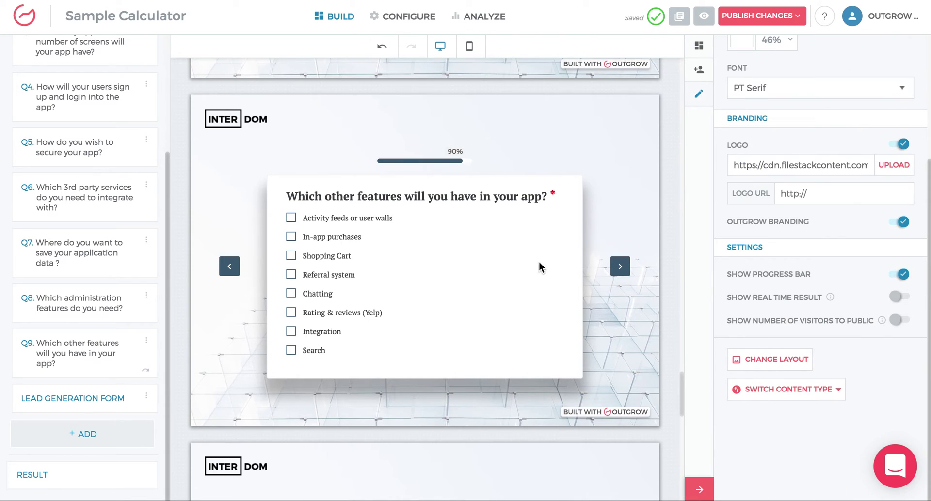
scroll(540, 261, "up", 2)
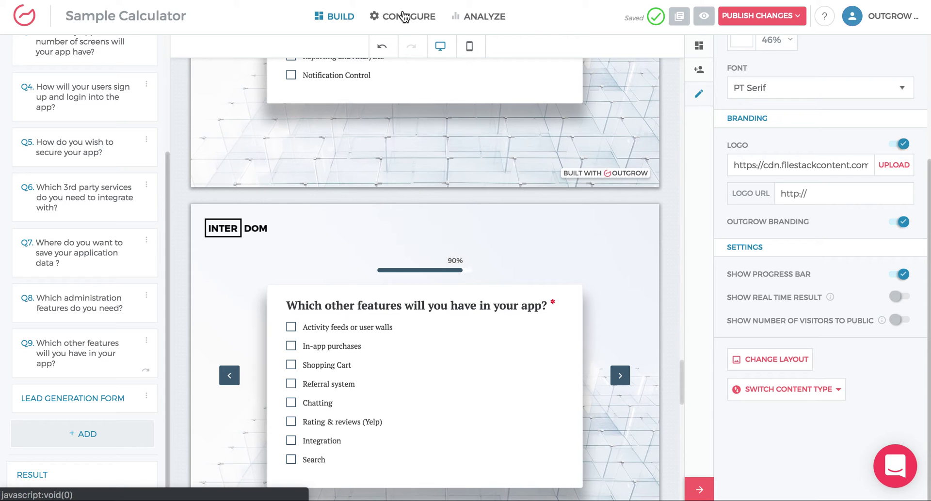
Switch to Configure and look through the General & SEO Settings' General page
left_click(402, 16)
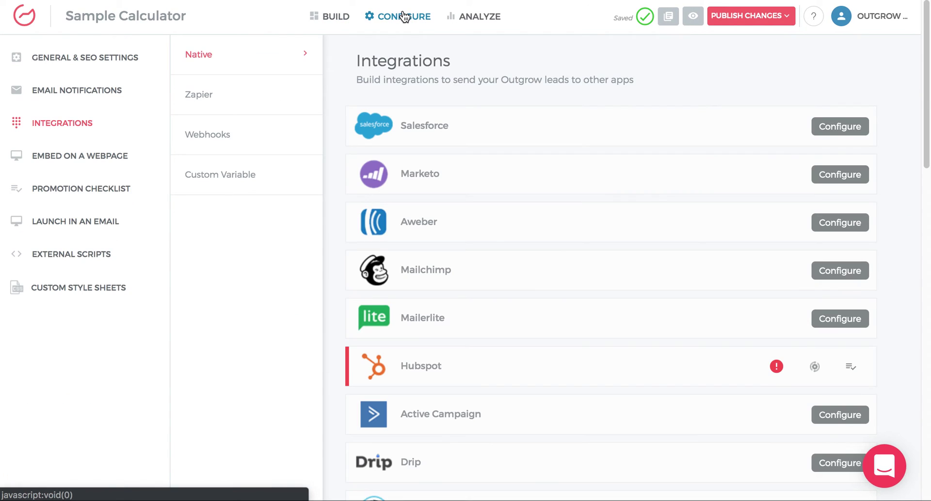
left_click(68, 68)
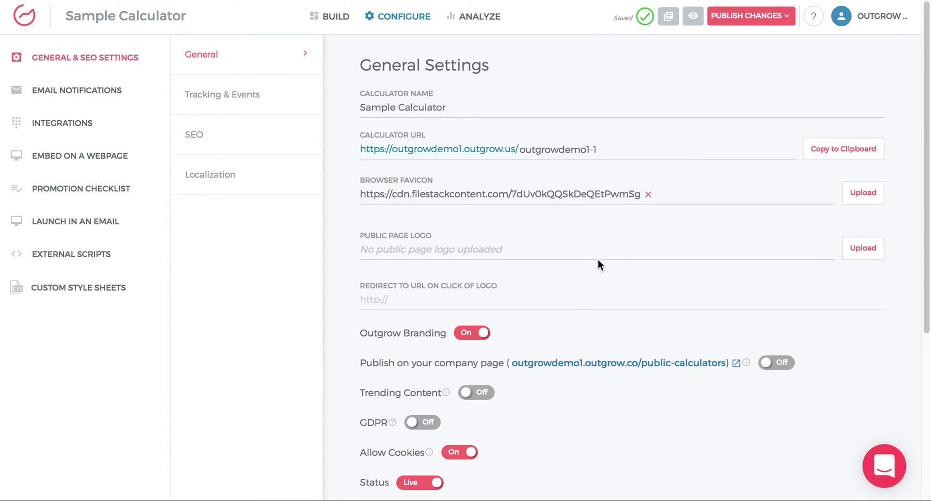
scroll(587, 316, "down", 2)
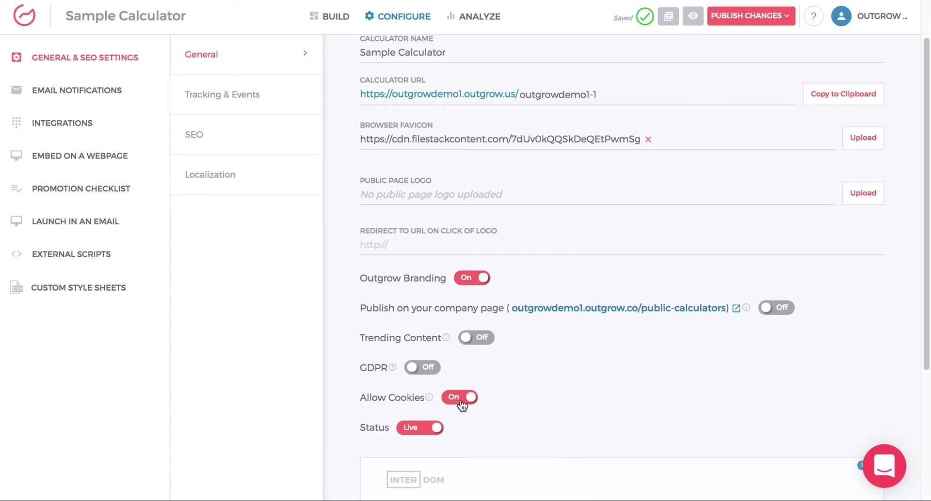
scroll(506, 416, "down", 3)
Check the Facebook Pixel and Google Analytics tracking settings, then bring up SEO settings
scroll(499, 342, "up", 2)
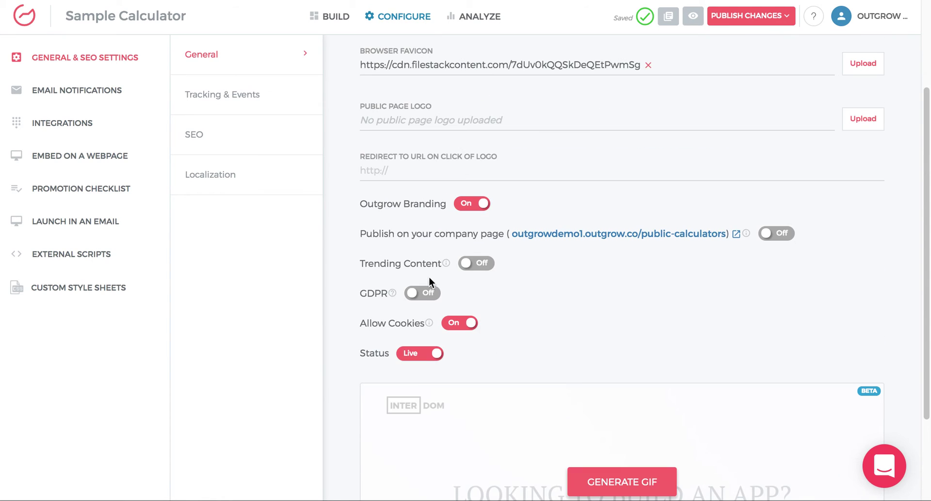
left_click(218, 104)
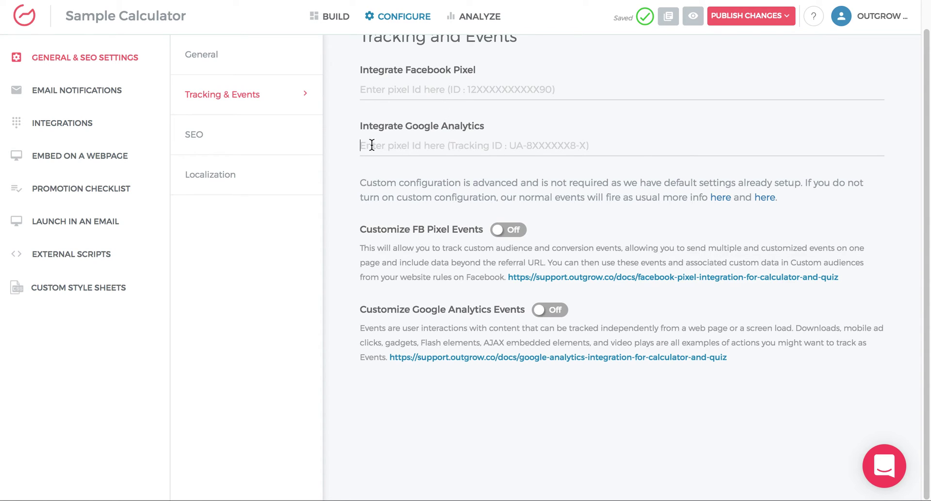
left_click(219, 145)
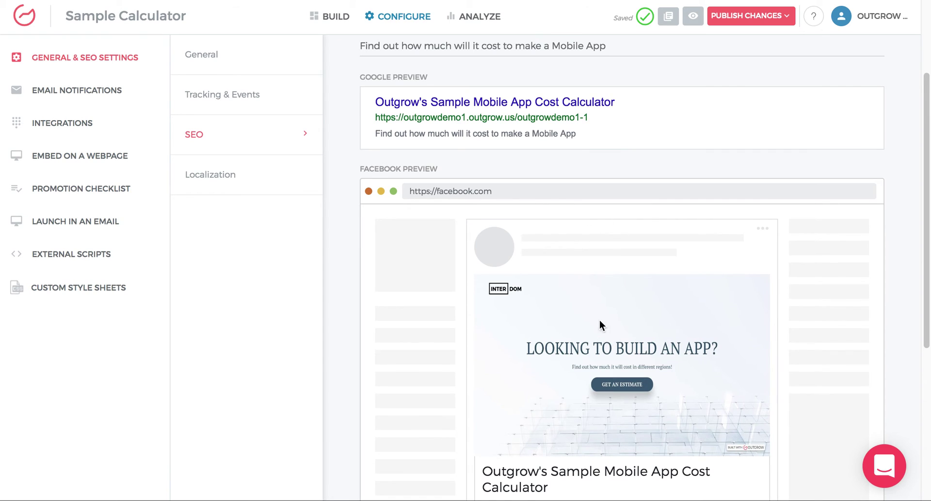
Review the search and Facebook previews of 'Outgrow's Sample Mobile App Cost Calculator'
scroll(600, 325, "up", 3)
scroll(555, 224, "down", 5)
scroll(553, 223, "down", 4)
scroll(705, 153, "up", 3)
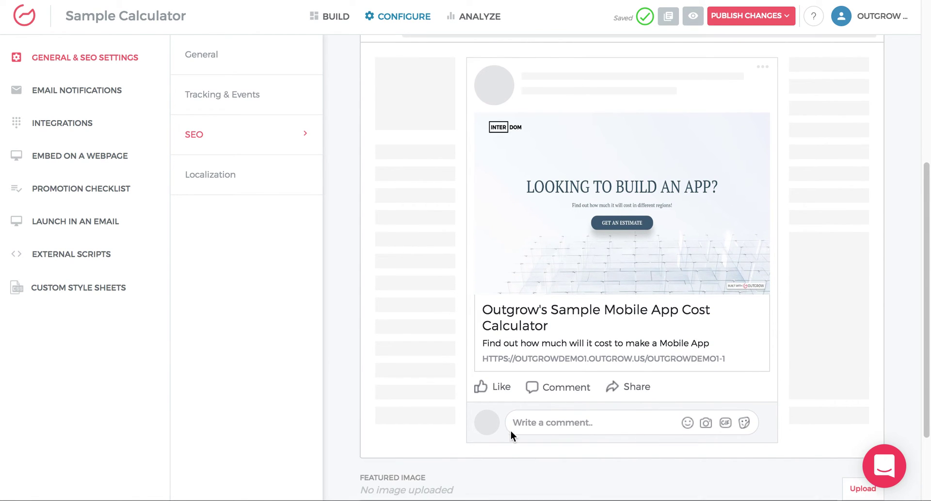
scroll(510, 432, "down", 2)
Open Localization settings, keep English as the language, and read the right-to-left info
left_click(234, 194)
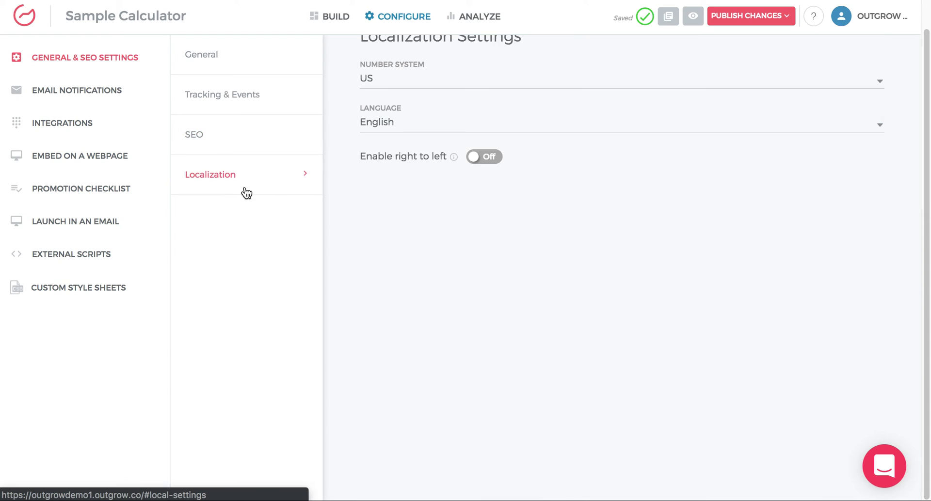
left_click(460, 165)
left_click(462, 294)
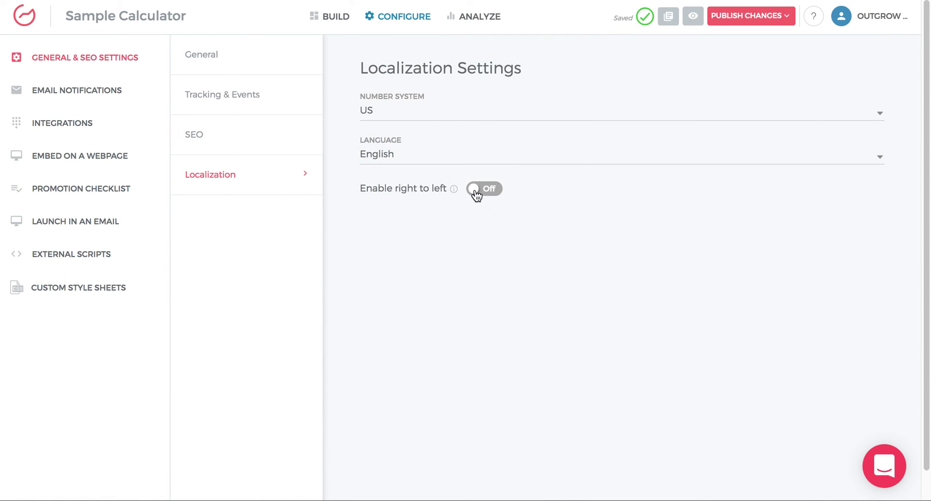
left_click(453, 189)
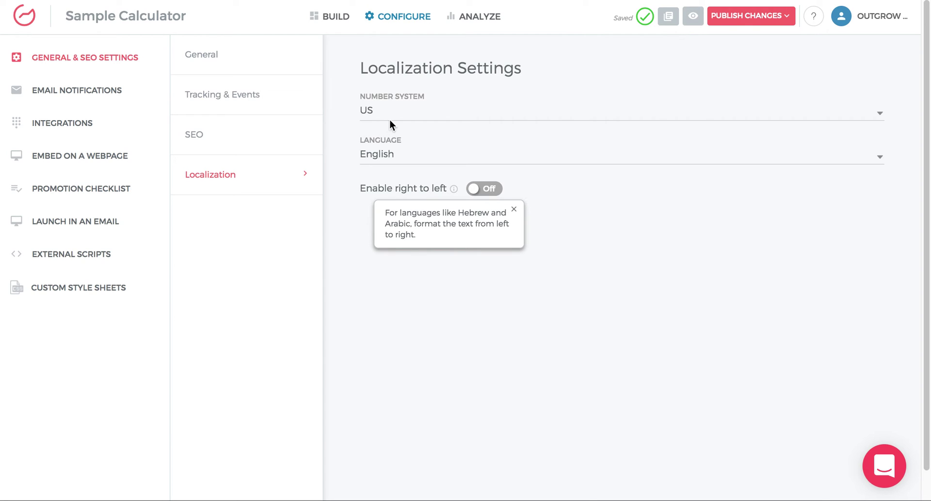
Open the email sent to users and browse the subject line's insertable variables
left_click(94, 94)
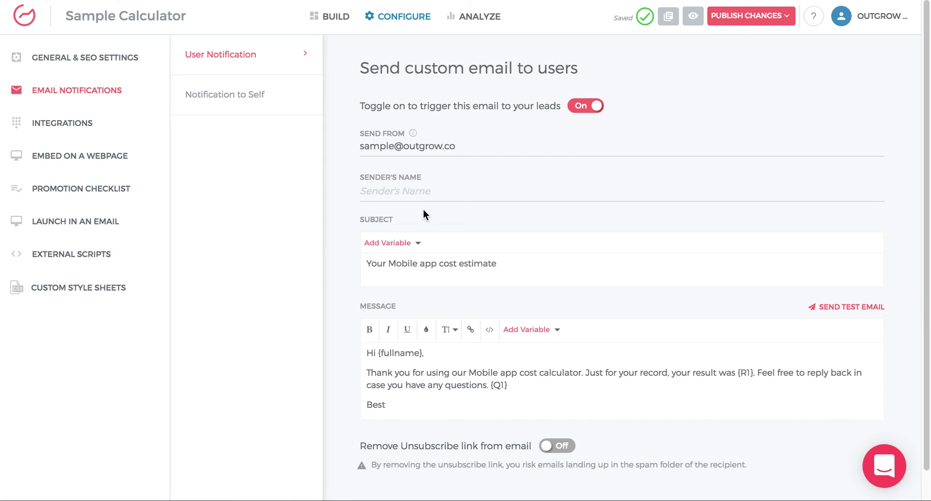
scroll(503, 345, "down", 1)
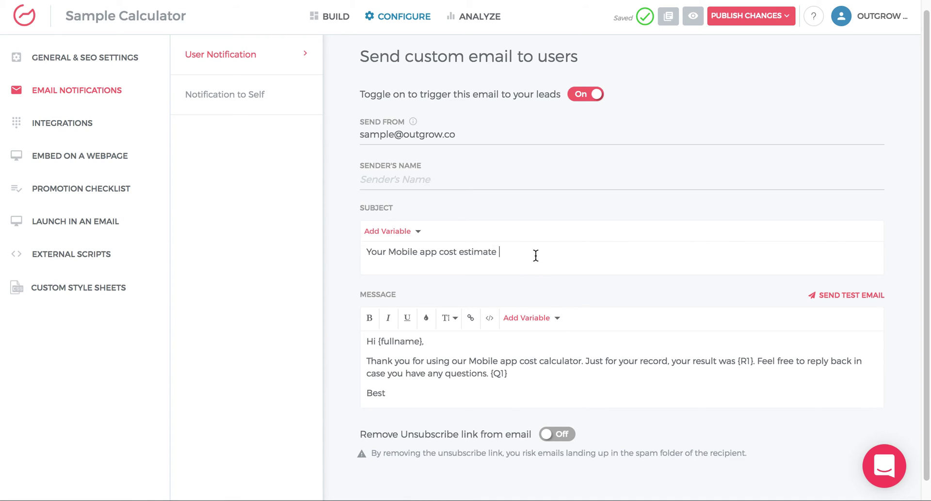
left_click(412, 236)
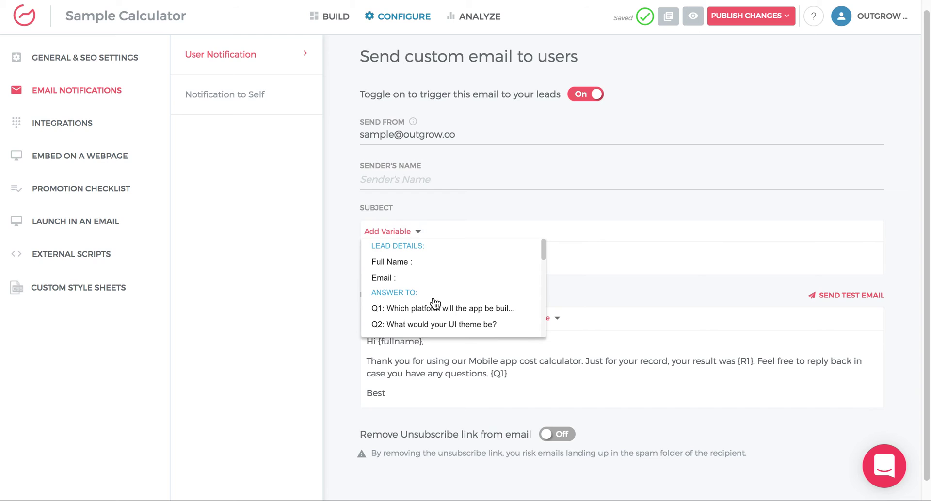
scroll(435, 303, "down", 2)
scroll(435, 303, "down", 6)
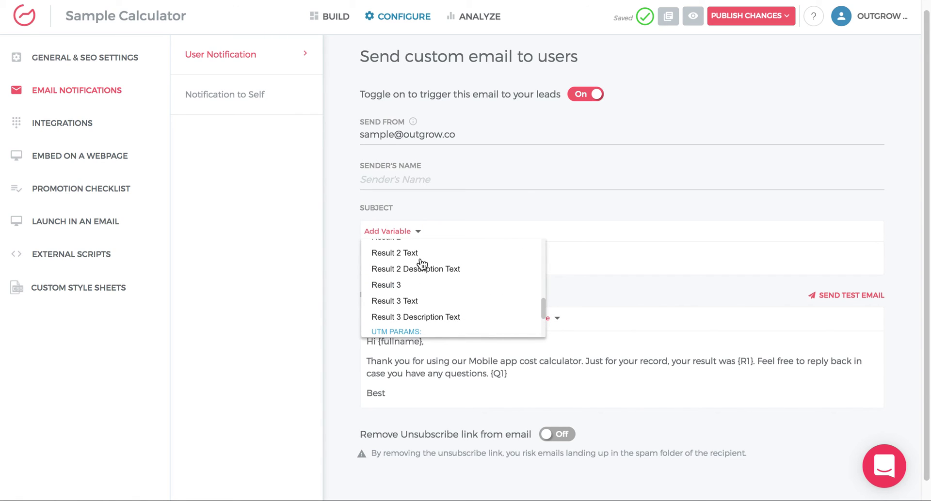
scroll(428, 285, "up", 5)
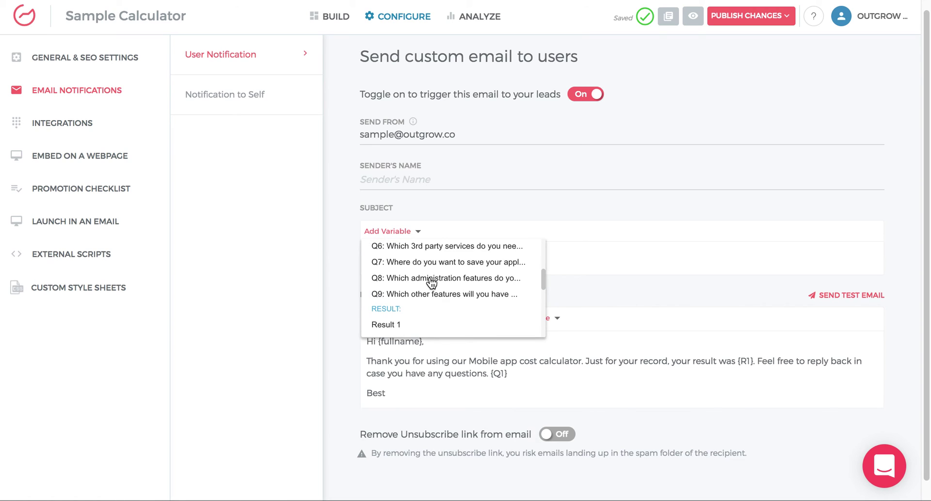
scroll(432, 291, "up", 2)
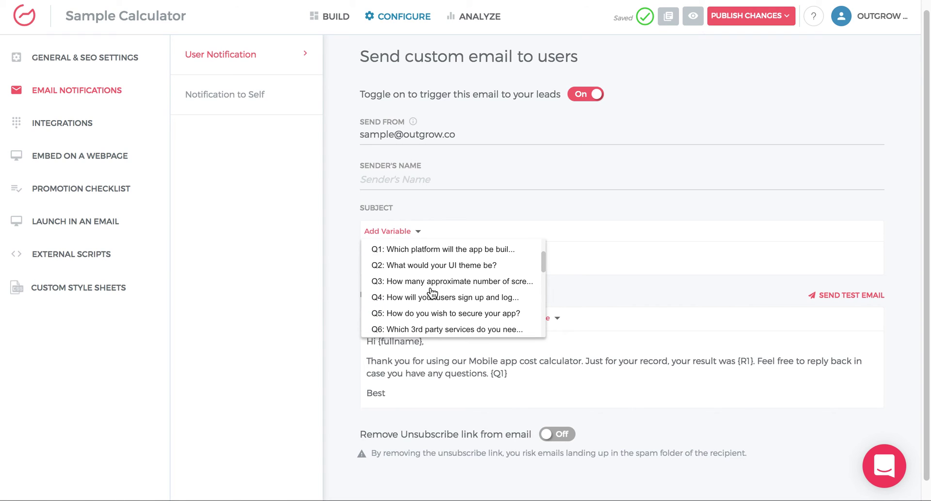
Close the variables without inserting any, then review the Notification to Self 'Hey Admin' email
left_click(609, 250)
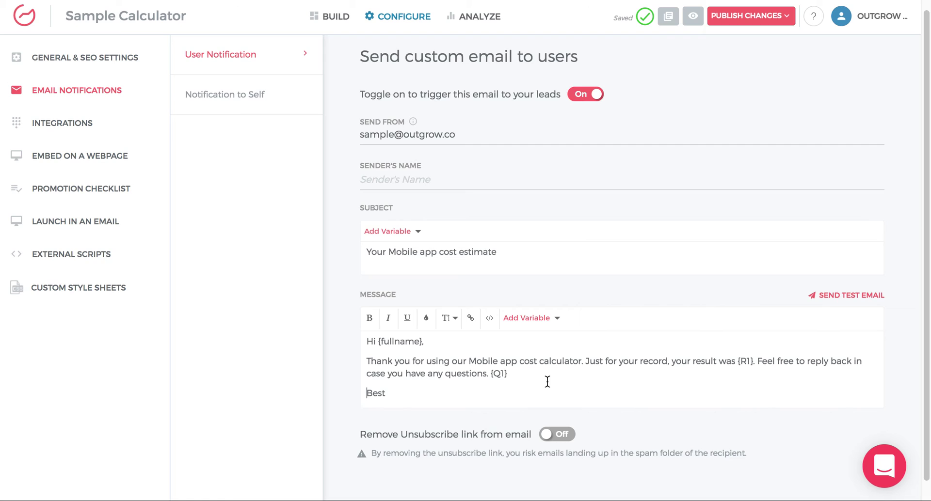
left_click(256, 107)
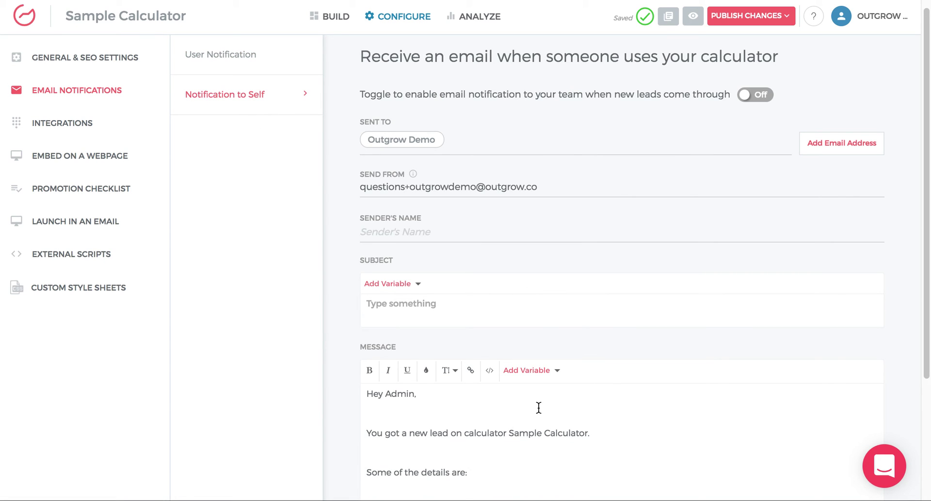
scroll(539, 407, "down", 4)
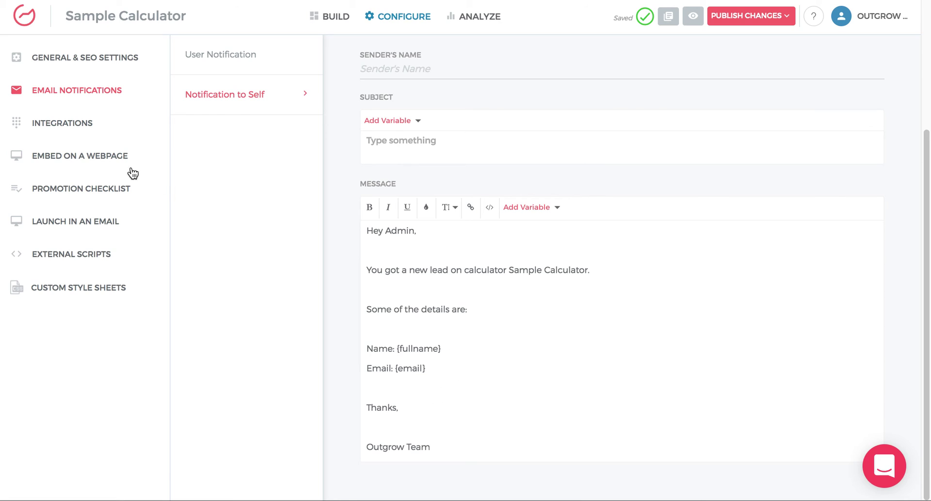
Open Integrations and start reconfiguring the existing HubSpot integration
left_click(89, 125)
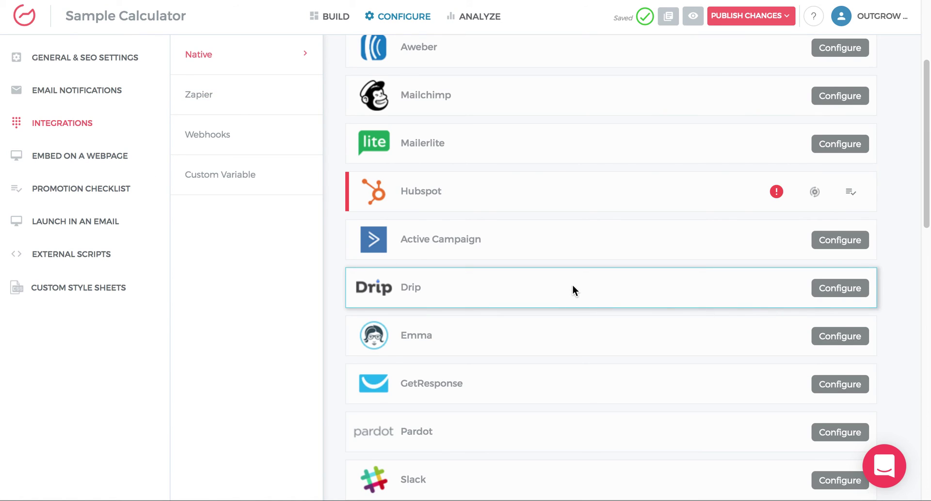
scroll(572, 290, "up", 2)
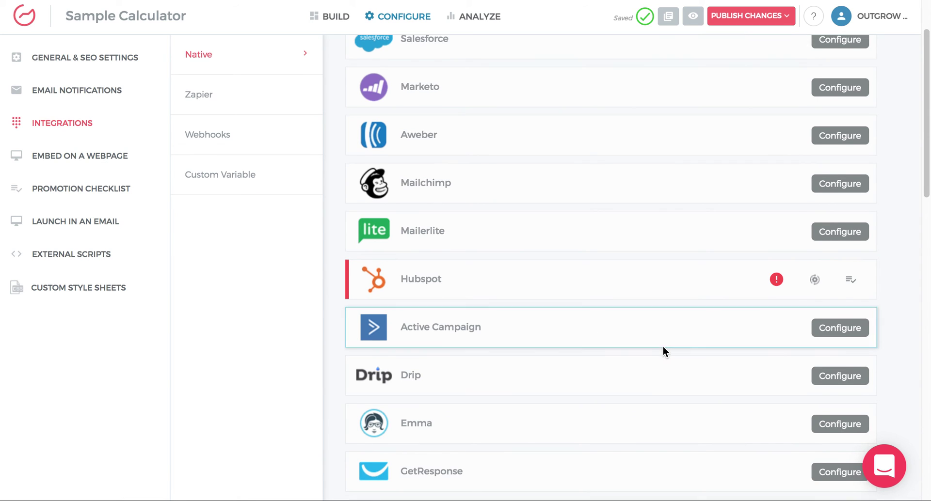
scroll(663, 347, "down", 10)
scroll(663, 347, "up", 12)
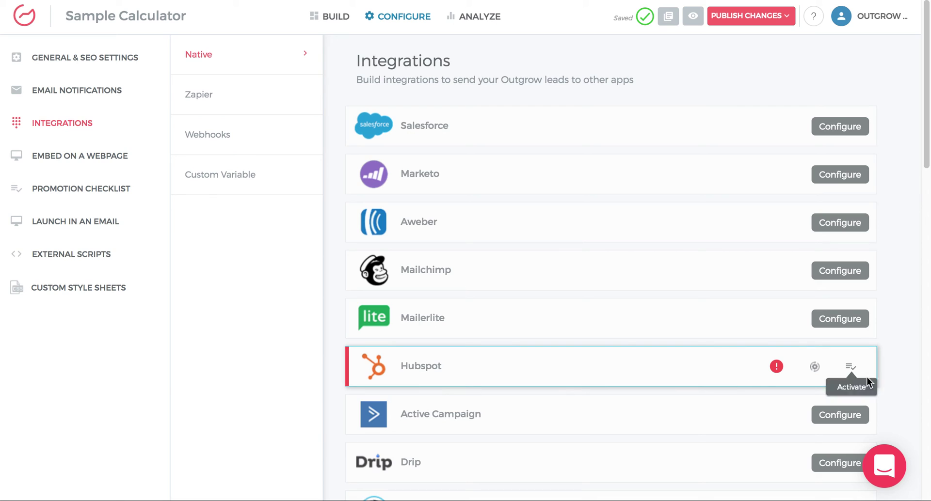
left_click(815, 368)
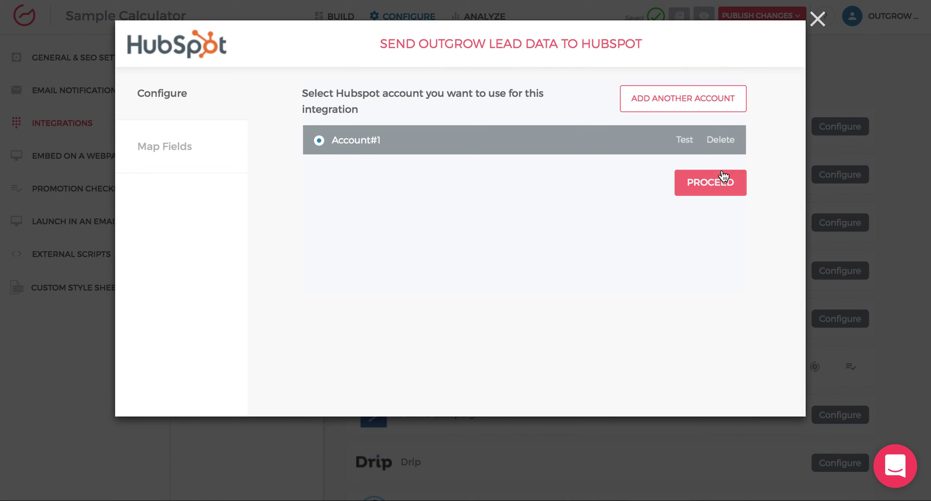
Proceed with the connected account and map the Source field to HubSpot's LSource field
left_click(724, 180)
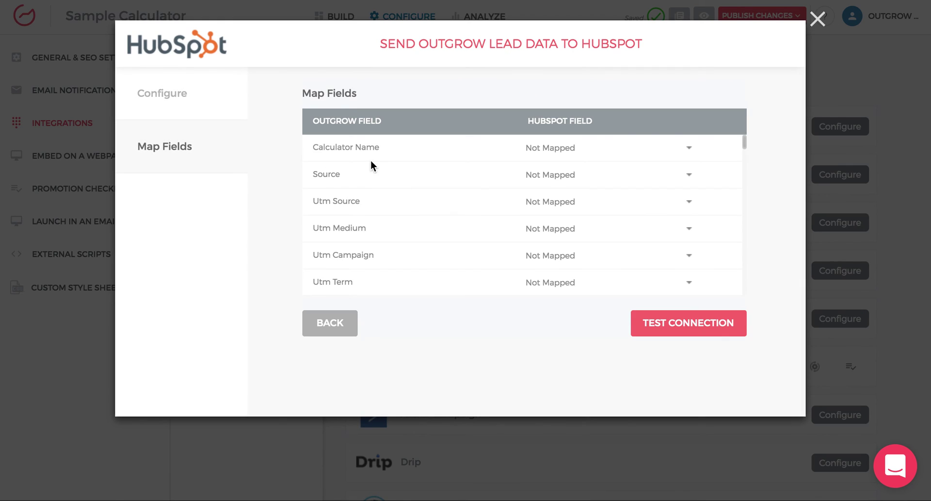
left_click(562, 175)
scroll(617, 386, "down", 6)
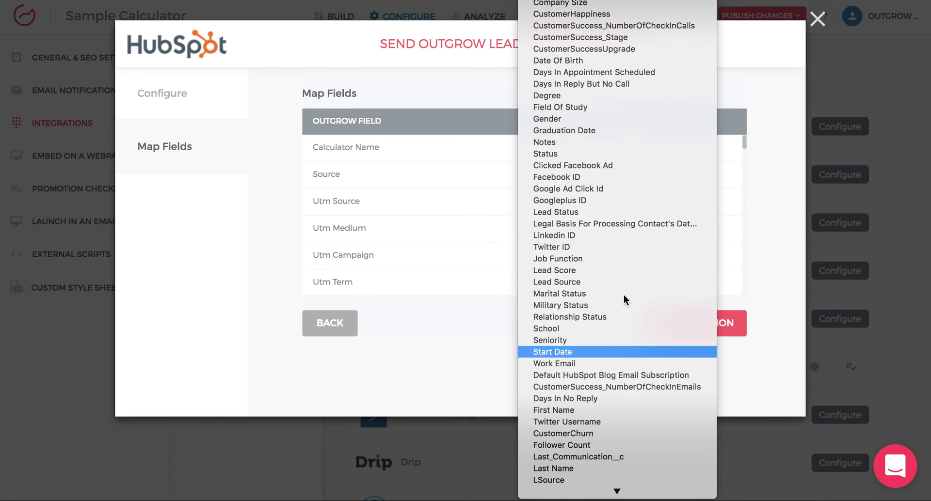
scroll(628, 275, "down", 3)
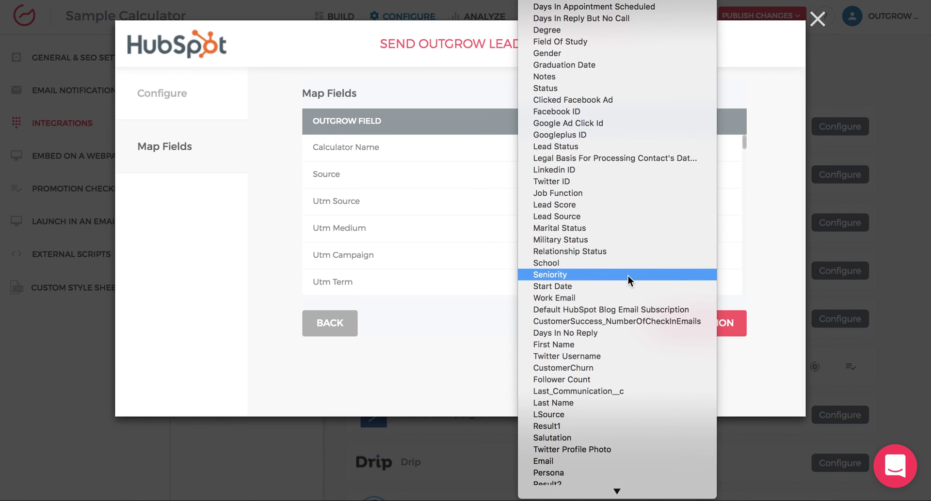
left_click(607, 414)
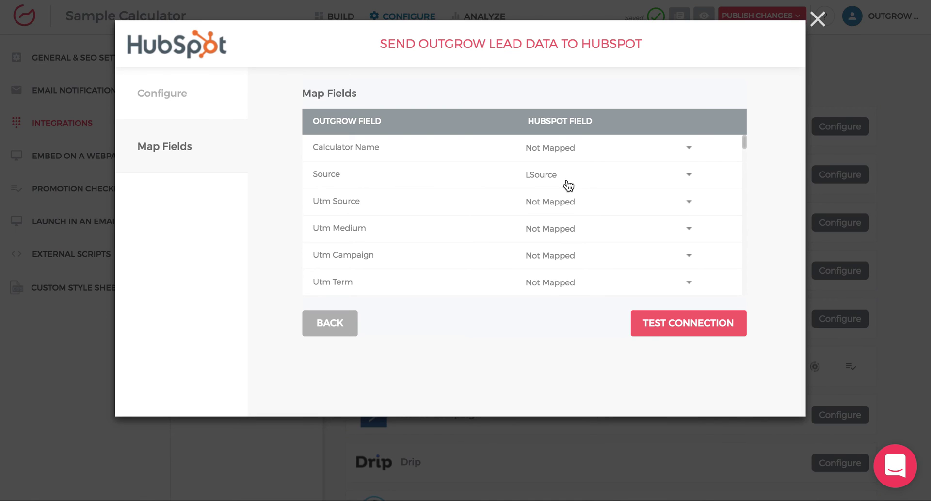
scroll(441, 216, "down", 20)
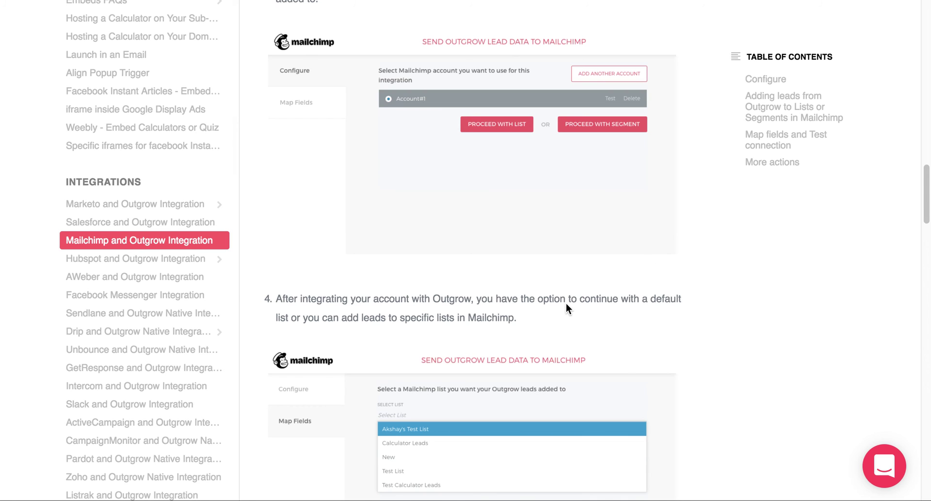
Read the Mailchimp integration article's field mapping and connection testing steps down to More actions
scroll(609, 194, "down", 1)
scroll(608, 157, "down", 5)
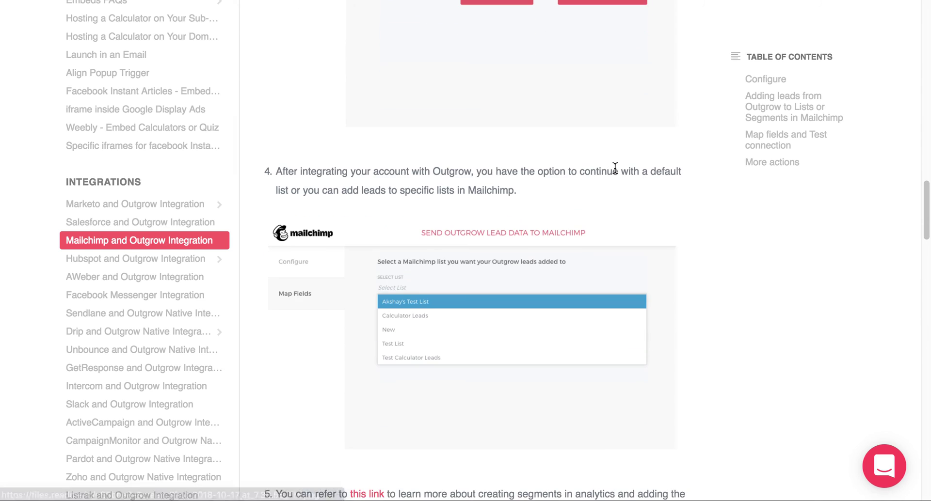
scroll(615, 168, "down", 4)
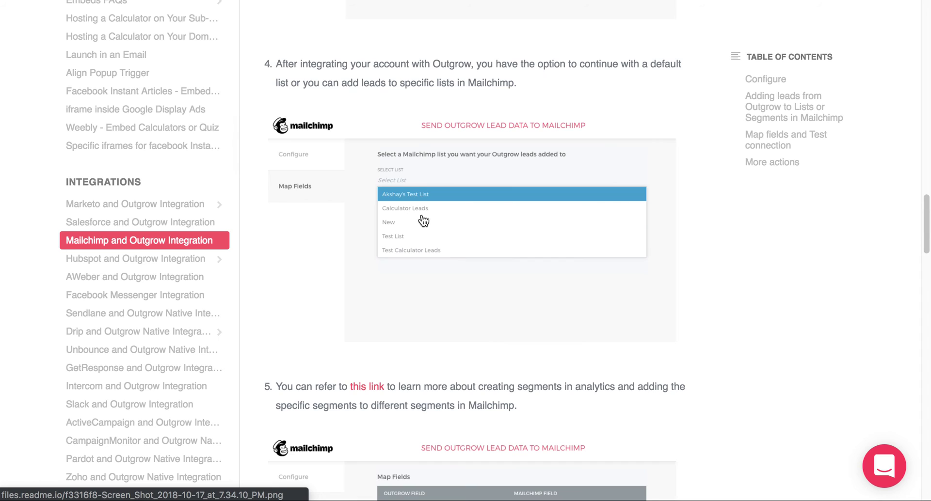
scroll(474, 227, "down", 2)
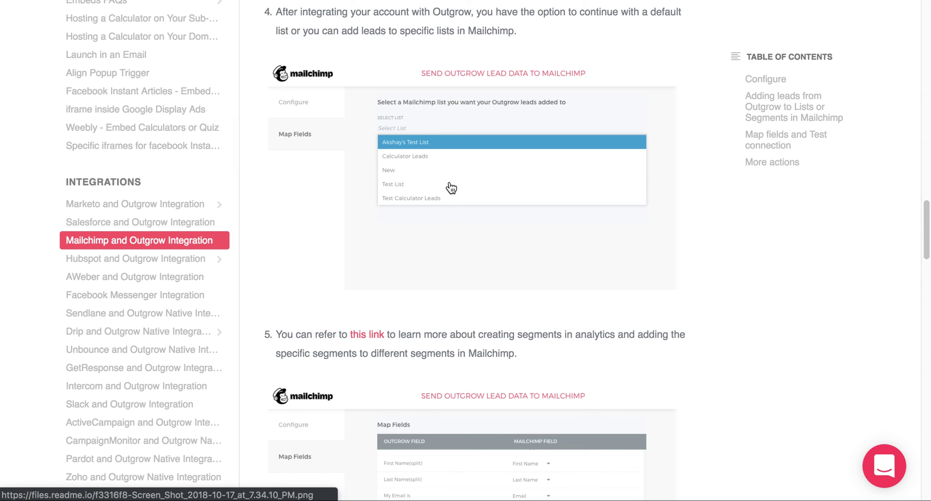
scroll(480, 254, "down", 4)
scroll(521, 361, "down", 5)
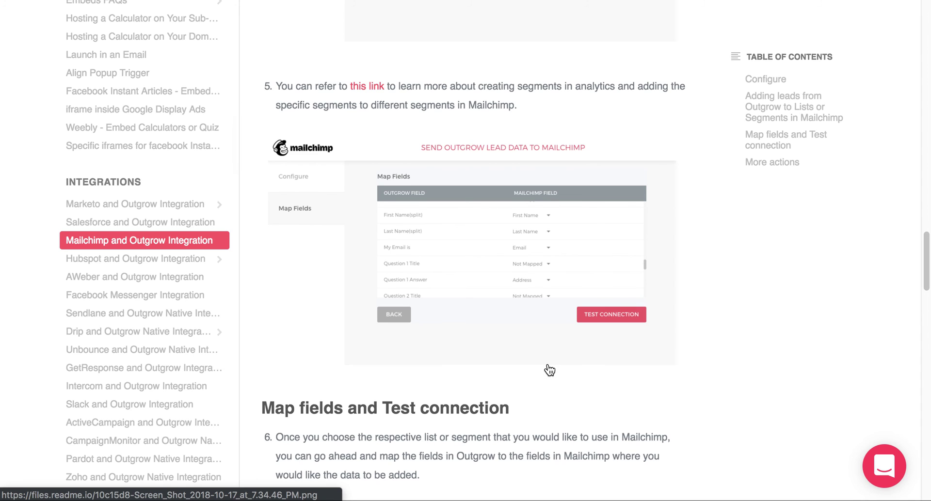
scroll(550, 370, "up", 5)
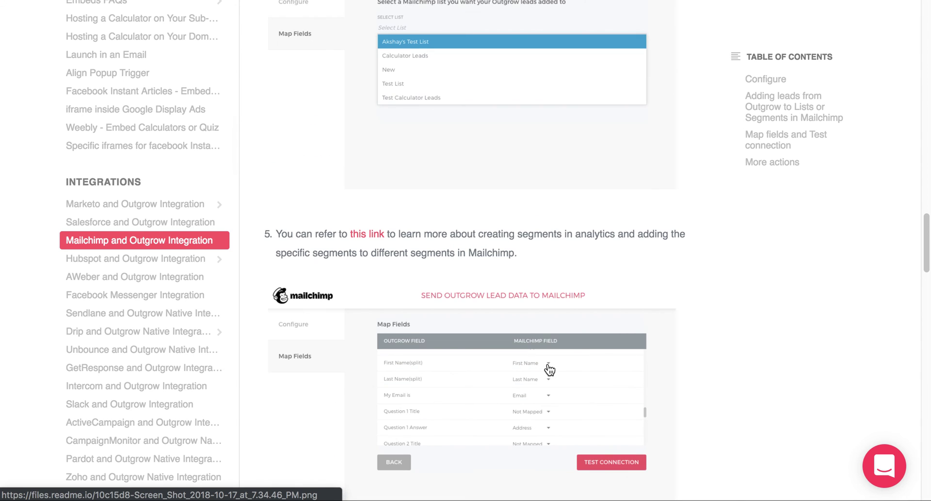
scroll(545, 323, "up", 2)
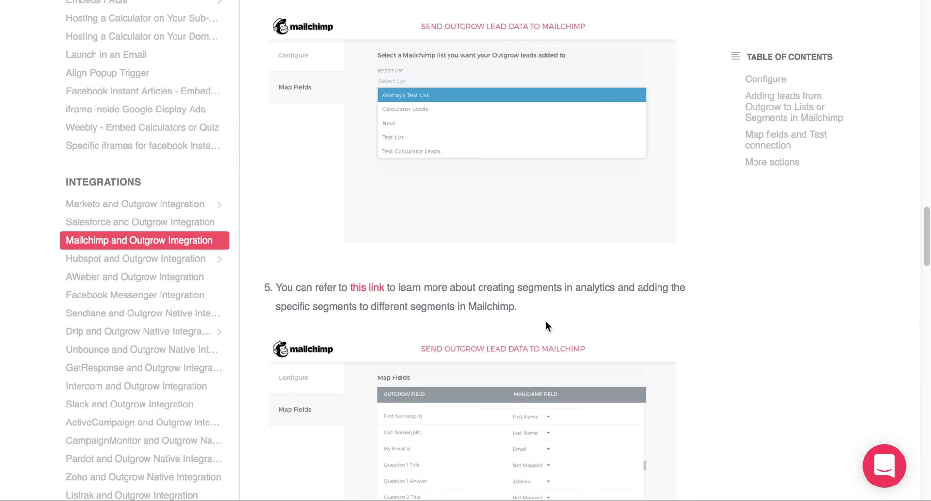
scroll(546, 321, "down", 8)
scroll(545, 330, "down", 12)
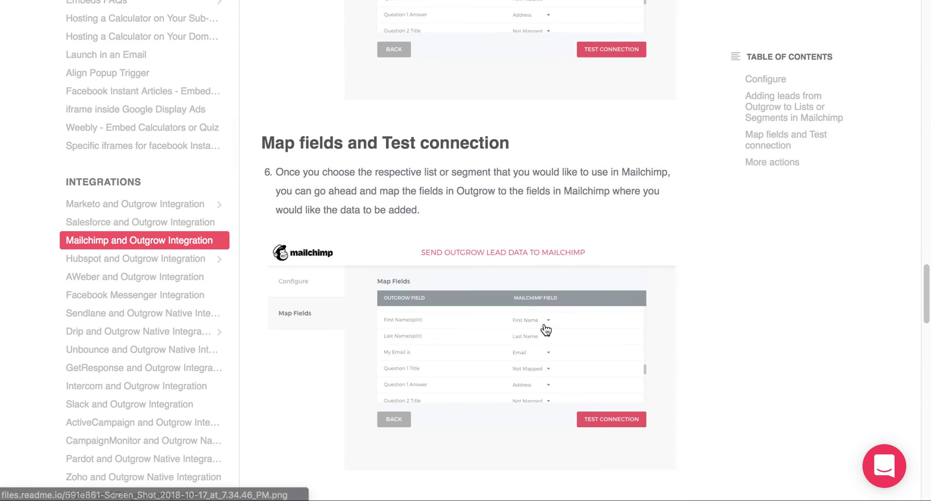
scroll(545, 328, "down", 2)
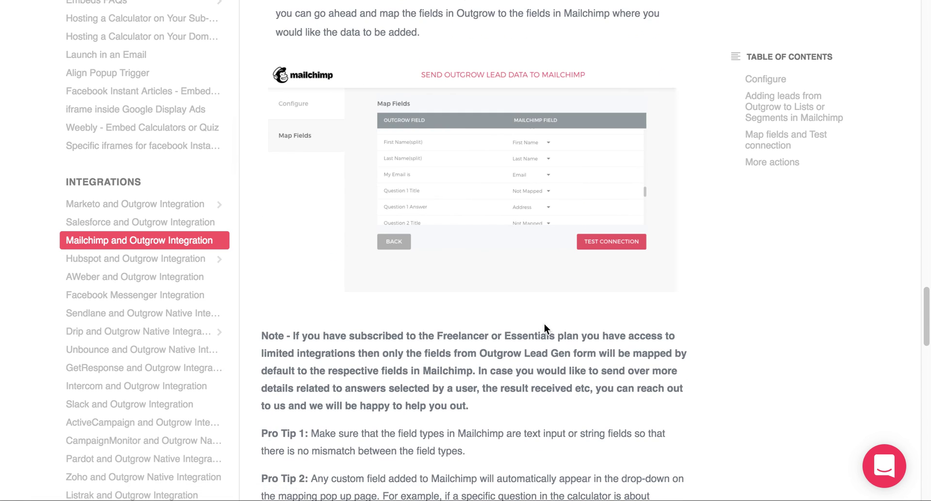
scroll(545, 324, "down", 3)
scroll(545, 324, "down", 14)
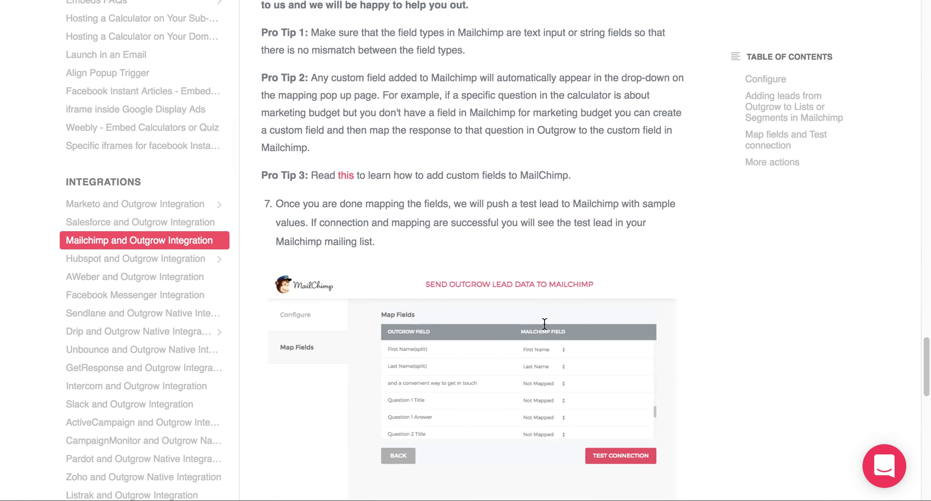
scroll(545, 330, "down", 9)
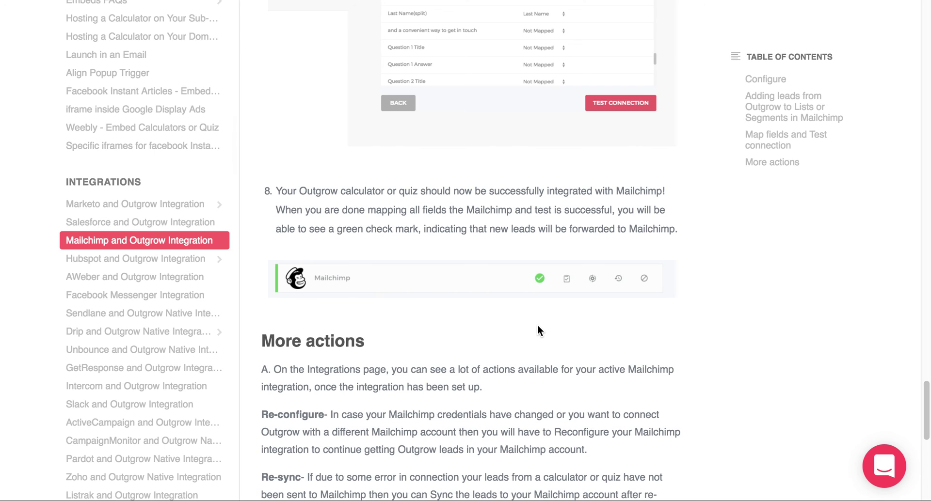
Open the Intercom support chat from the bubble in the bottom-right corner
left_click(884, 475)
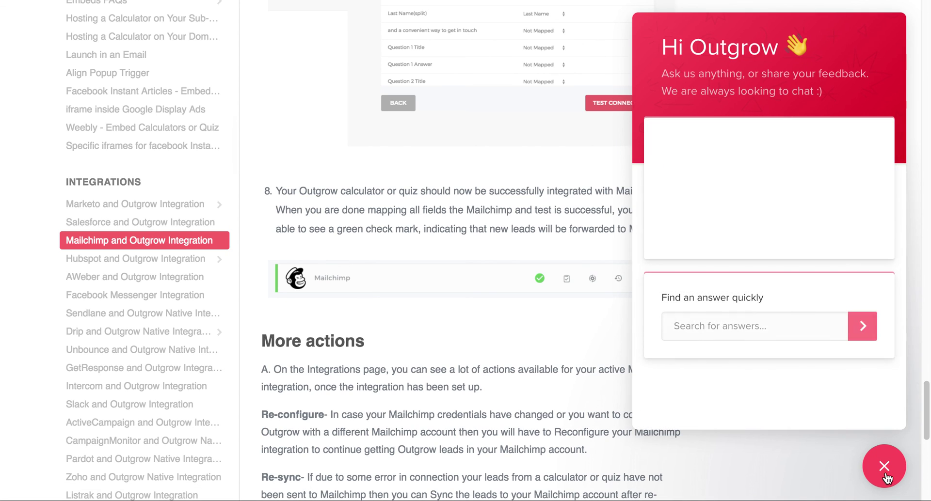